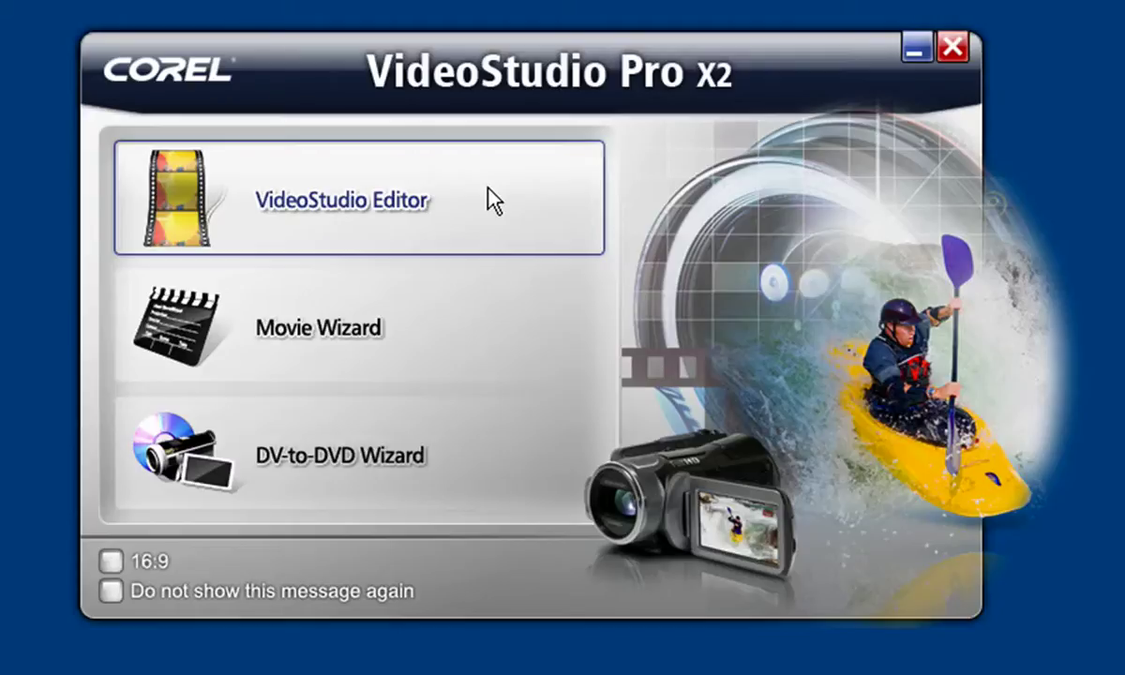
In the Editor, drop the black swatch from the Color library at the start of the video track
click(487, 187)
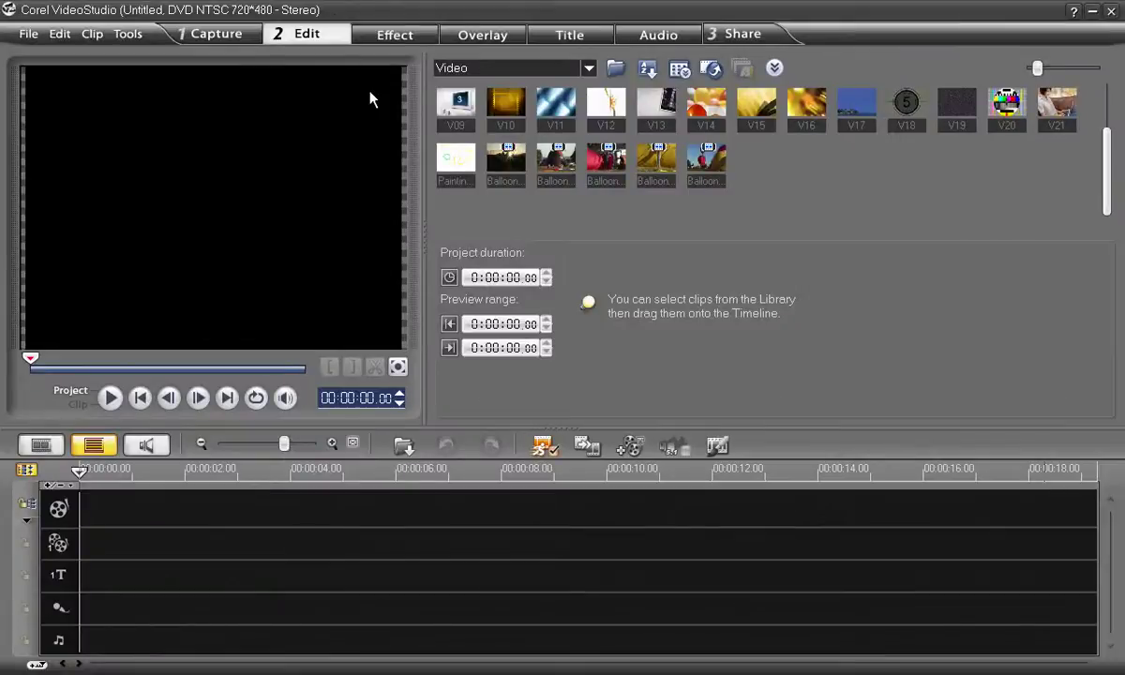
click(587, 67)
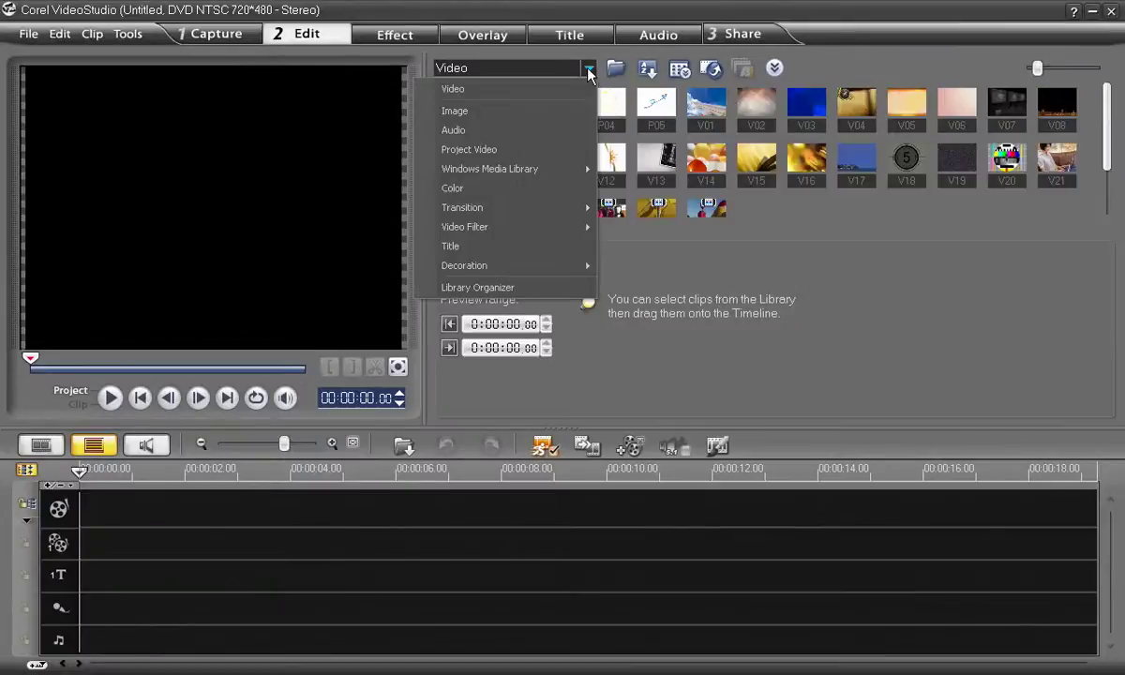
click(551, 197)
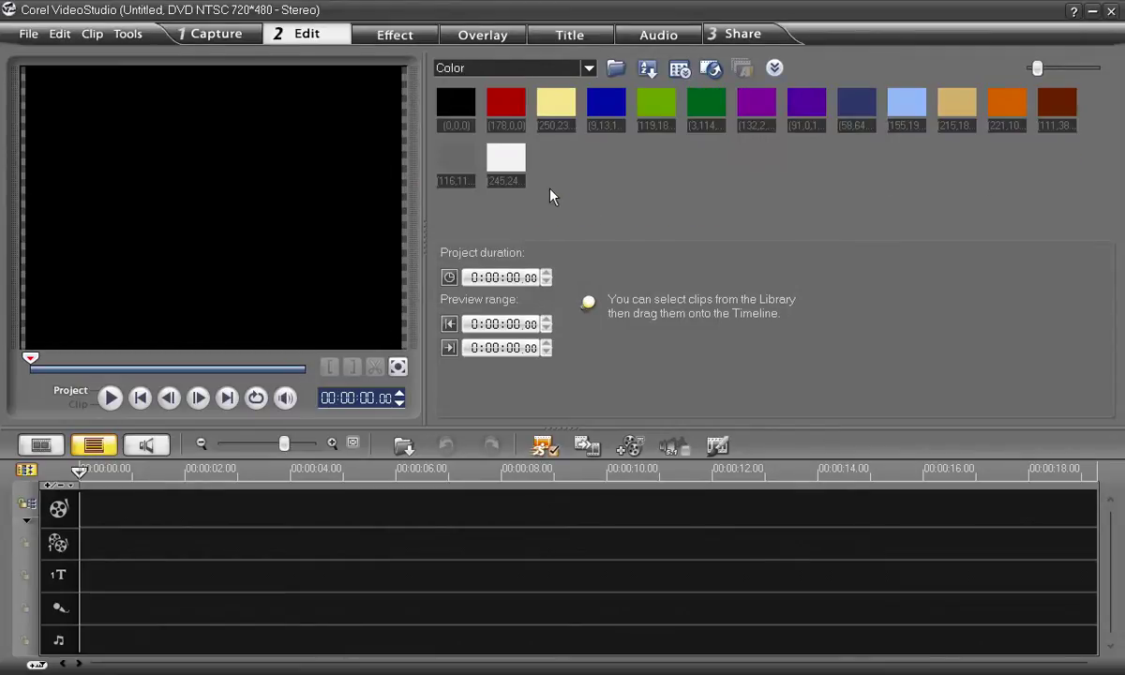
drag(452, 107, 123, 506)
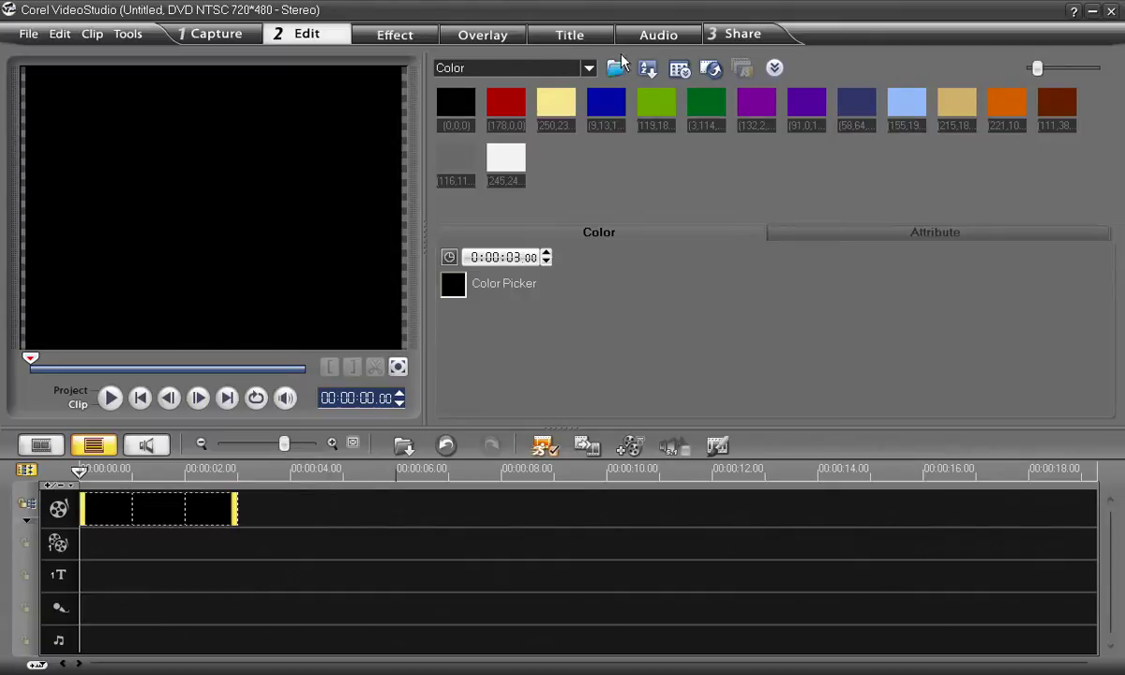
Add the first title preset to the title track and stretch the black clip to 0:00:10:14
click(589, 67)
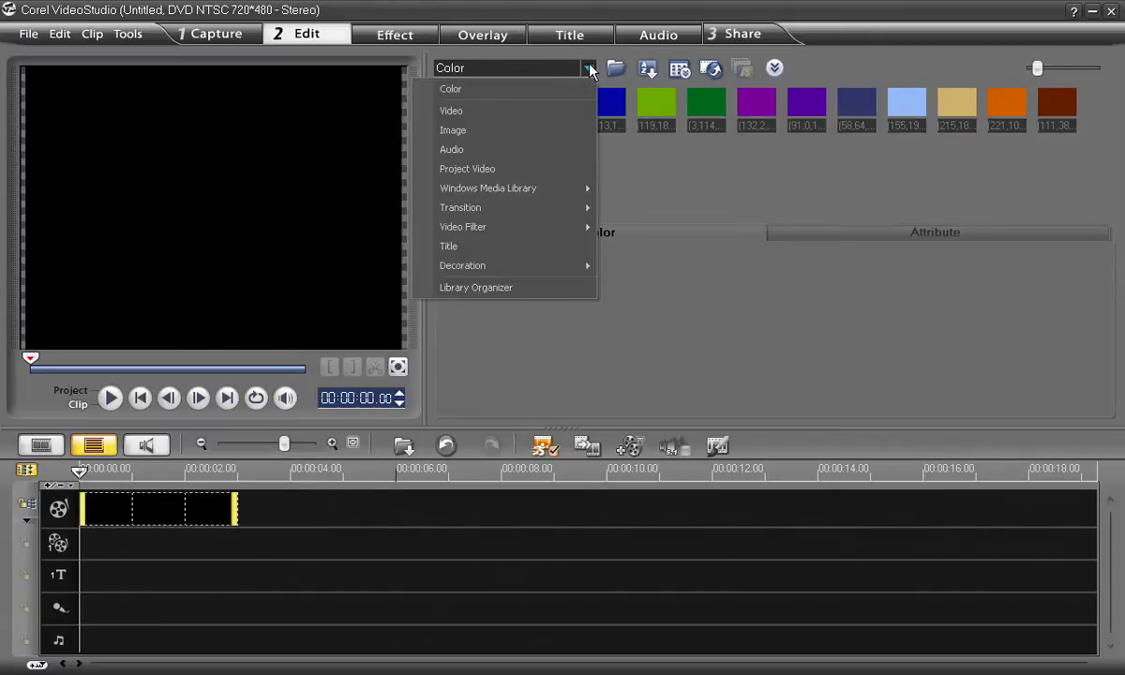
click(540, 248)
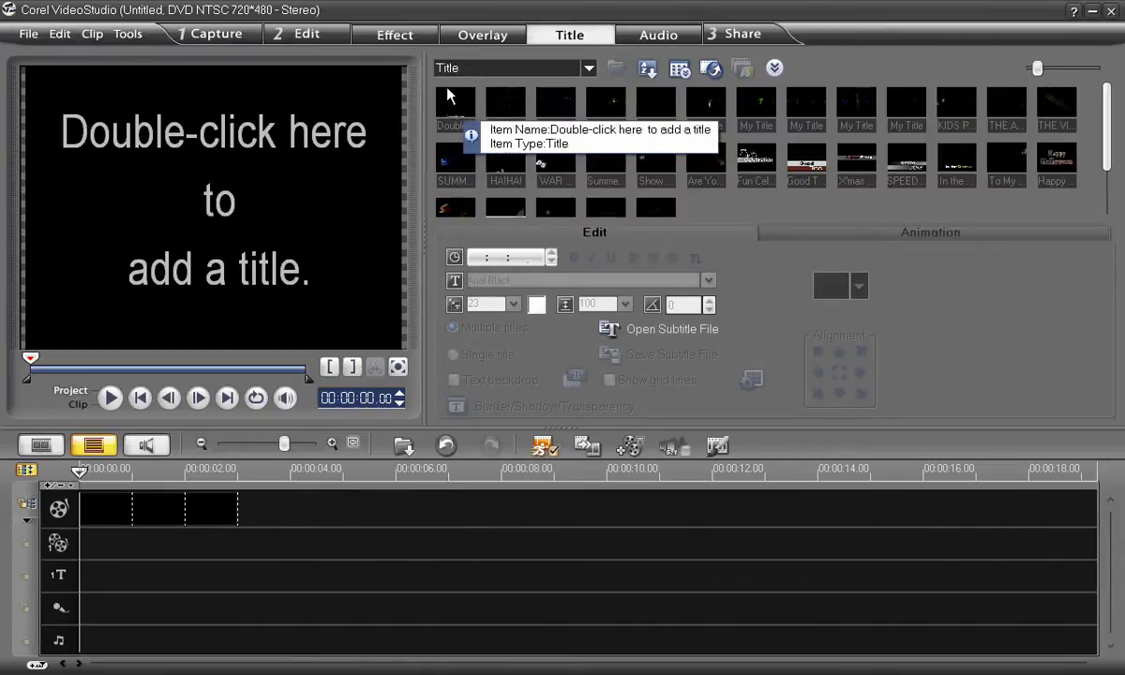
drag(448, 96, 84, 576)
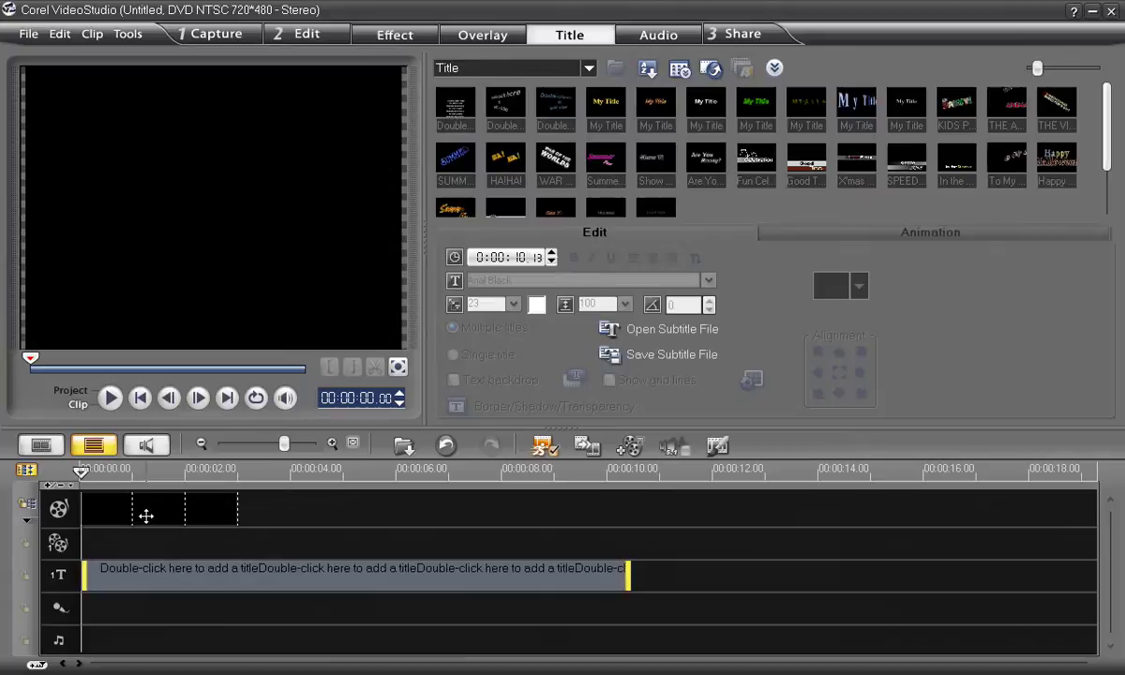
click(147, 522)
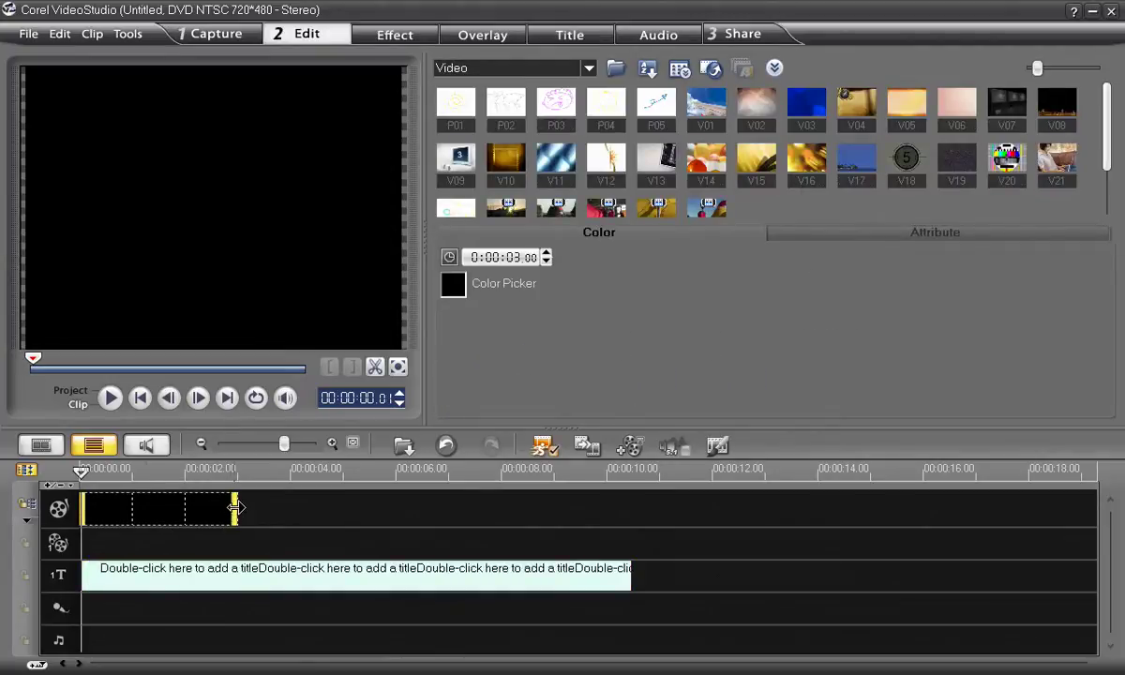
drag(236, 507, 629, 522)
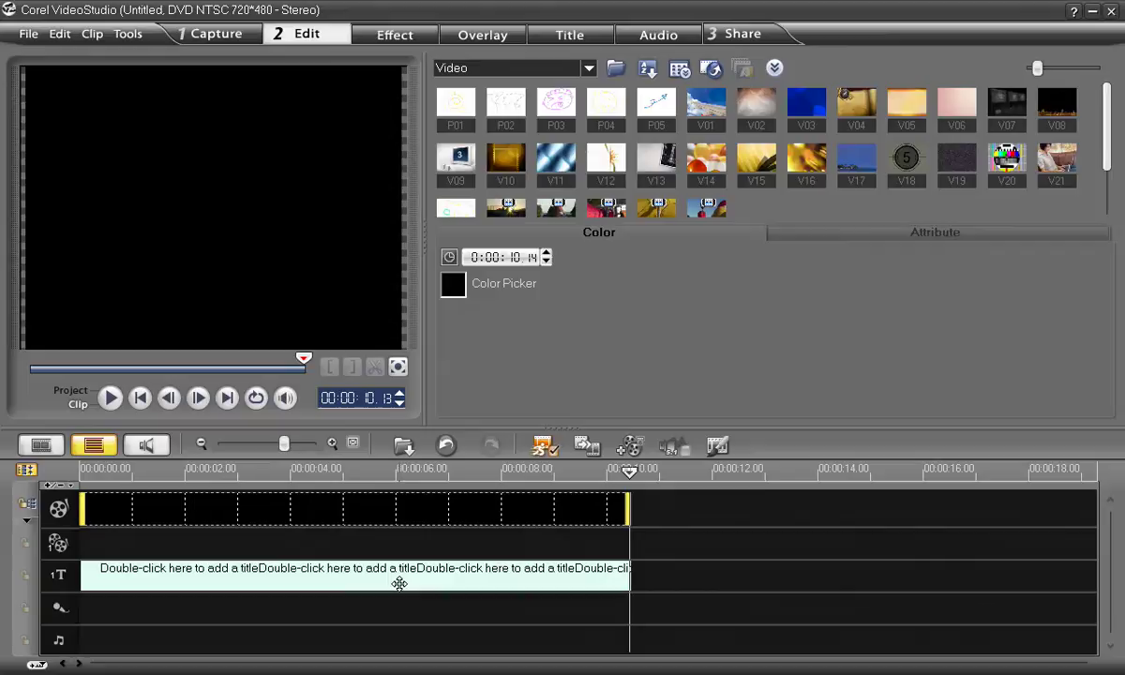
Replace the title's placeholder lines with the text 'It was a dark and stormy night'
double_click(399, 583)
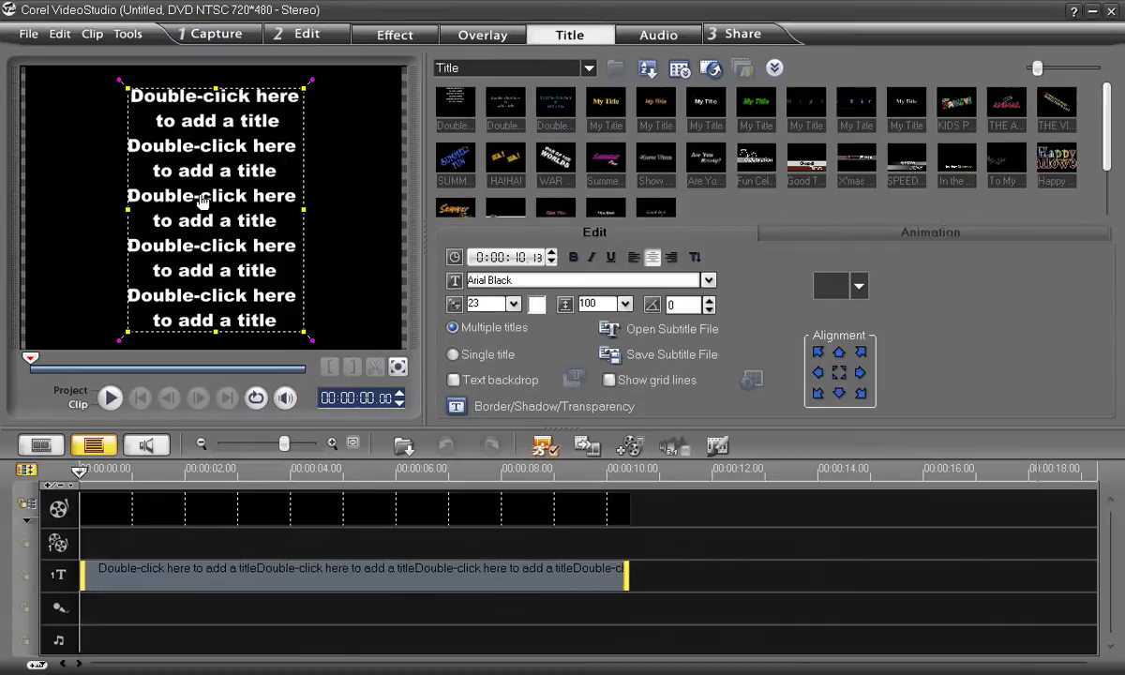
click(202, 200)
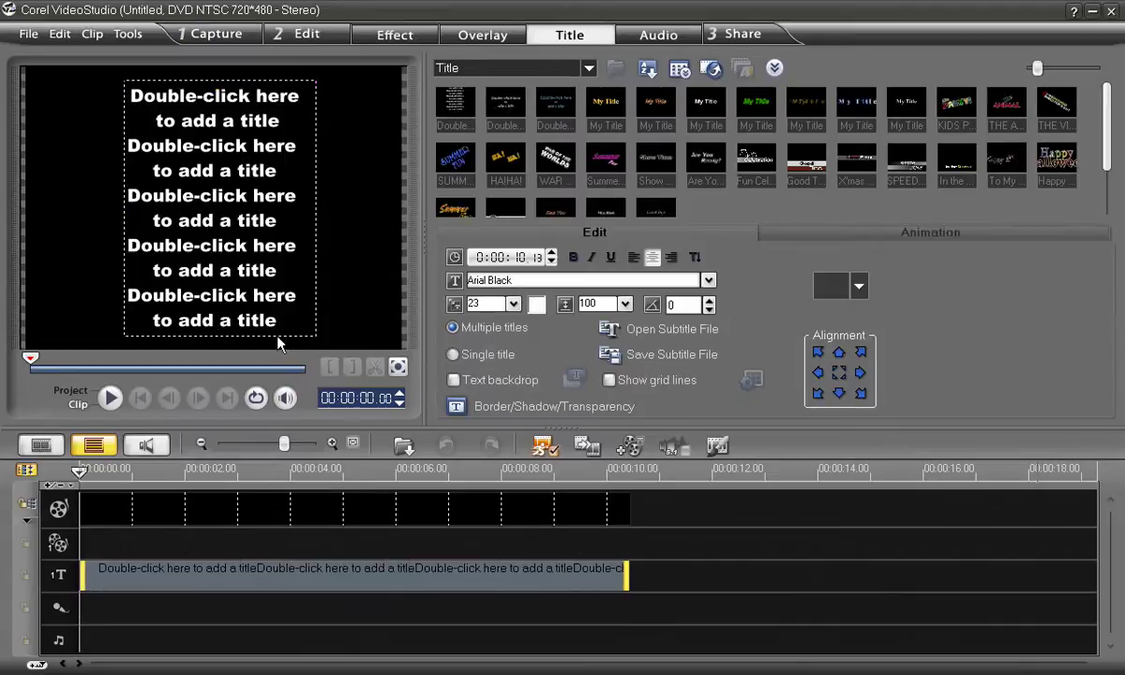
drag(289, 321, 124, 91)
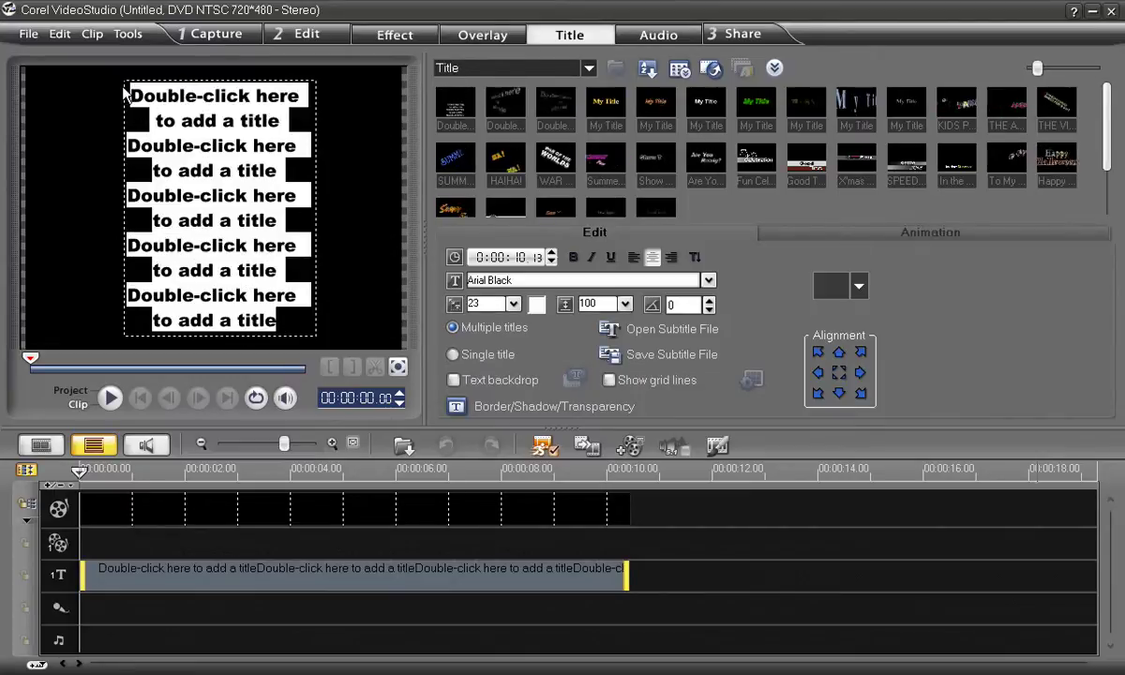
text(It wa)
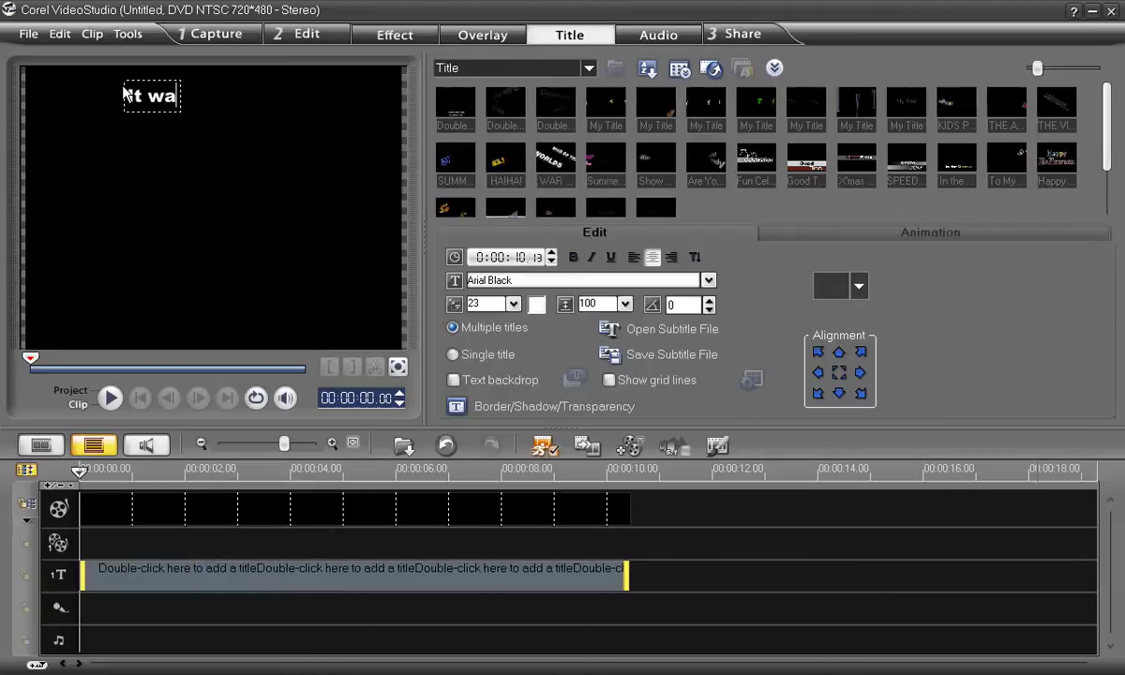
text(s  a dark)
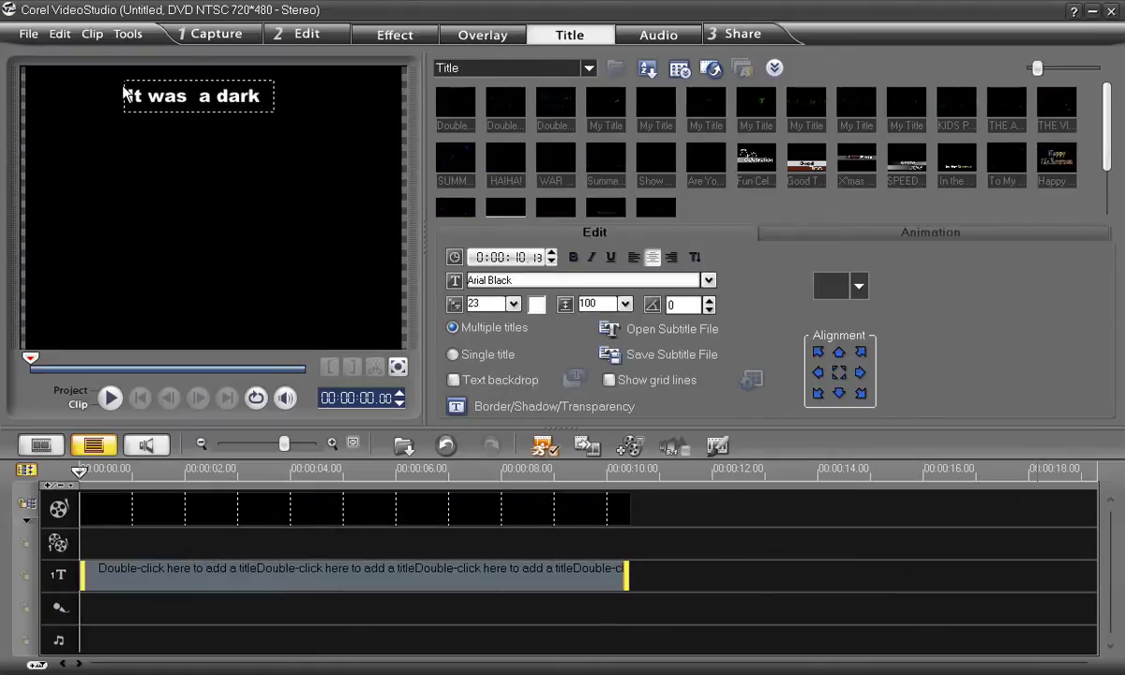
text( and sto)
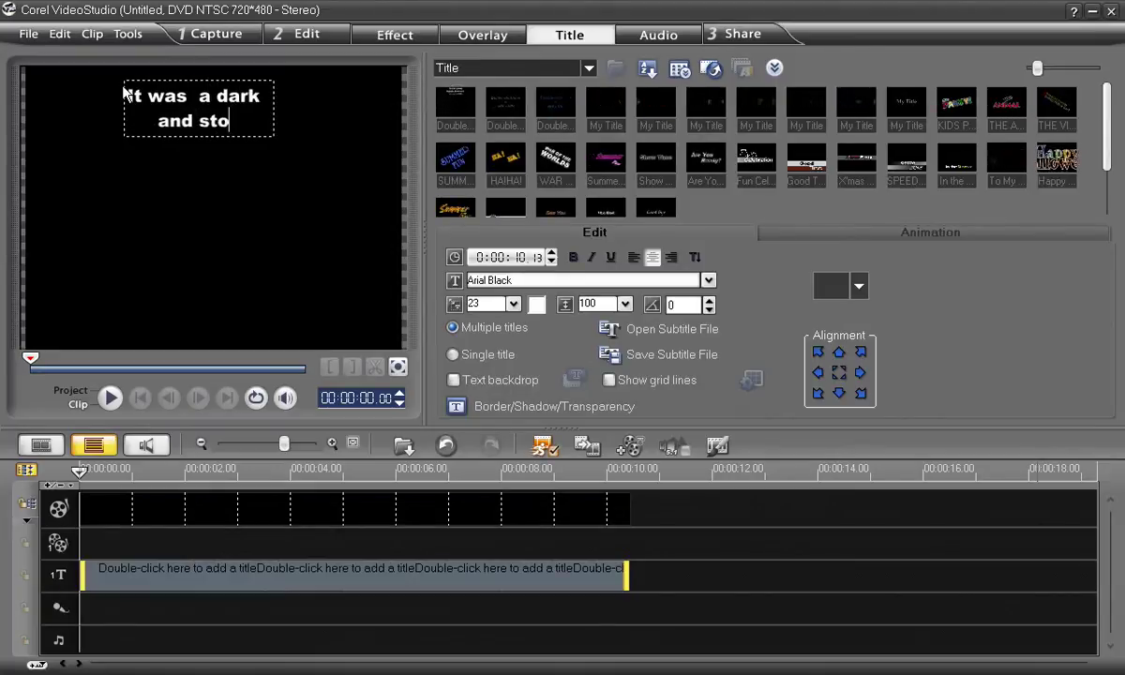
text(rmy night)
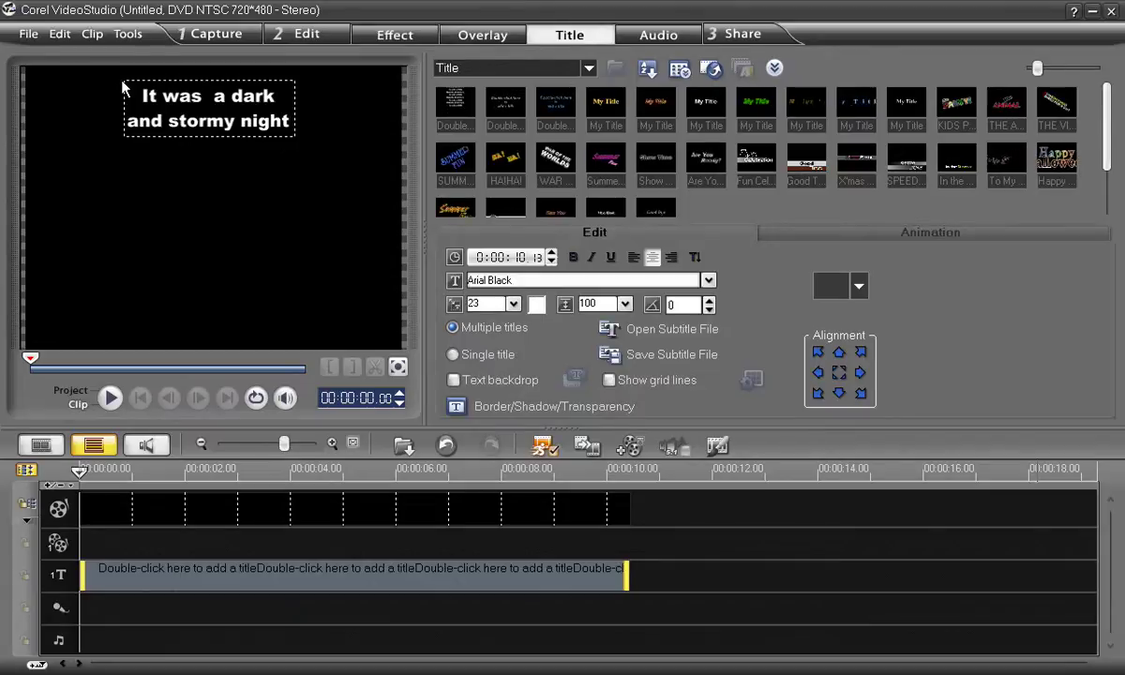
Paste the rest of the story, verify it ends 'against the darkness.', and align the first line to the frame top
key(ctrl+v)
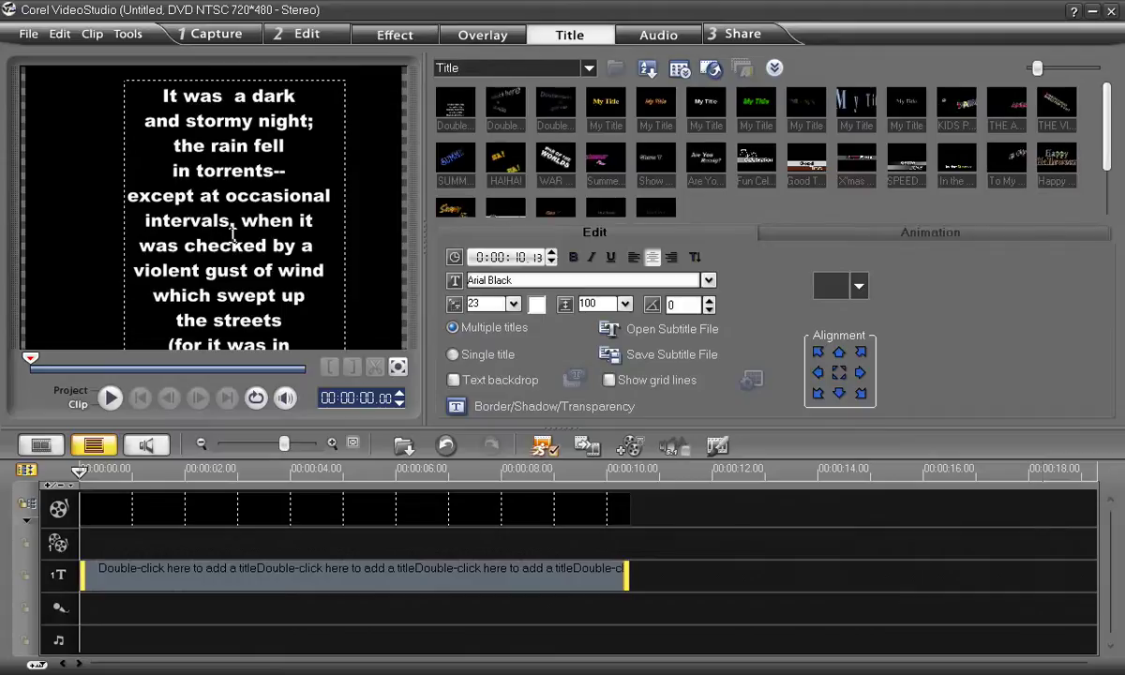
click(73, 254)
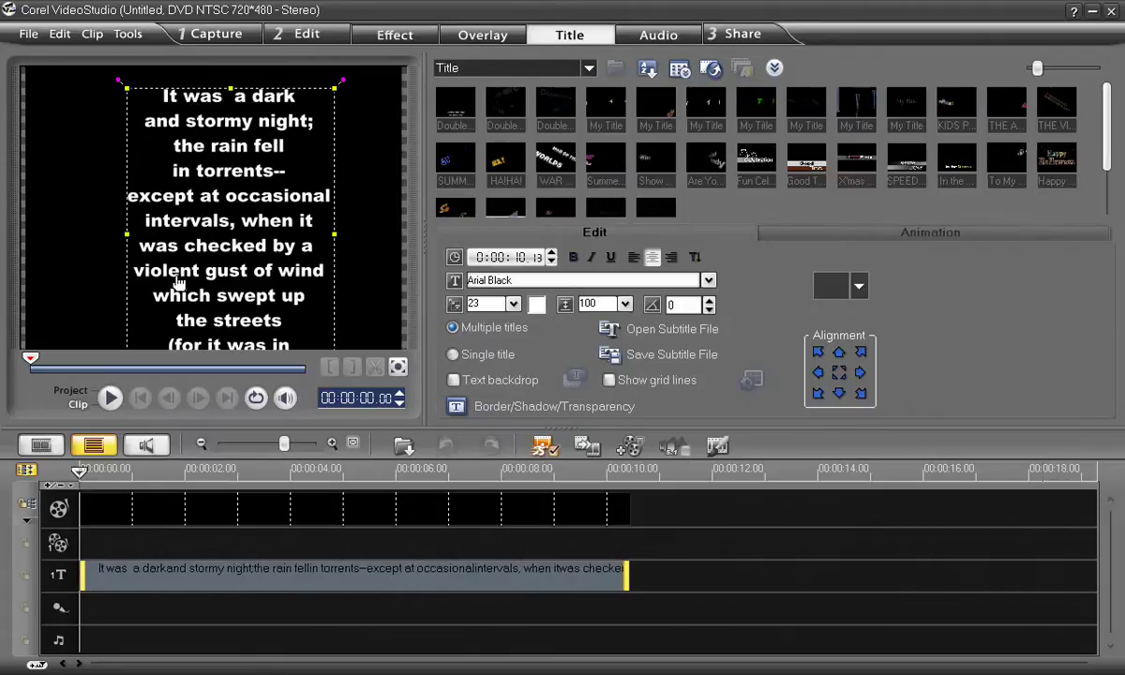
drag(251, 332, 246, 147)
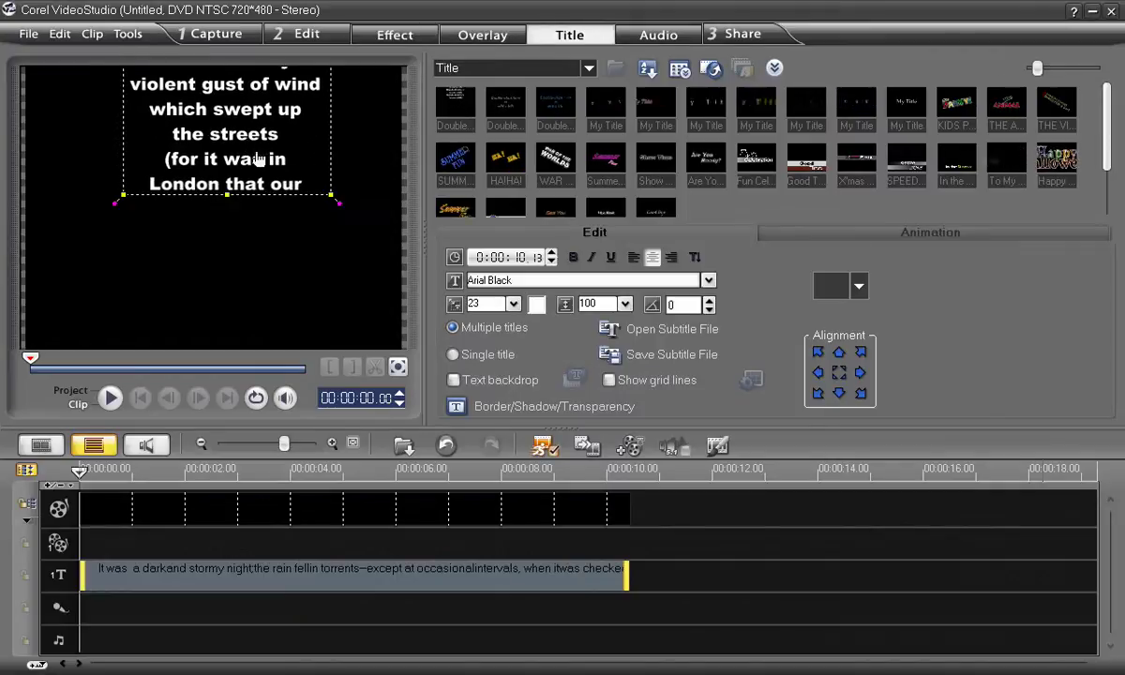
double_click(246, 183)
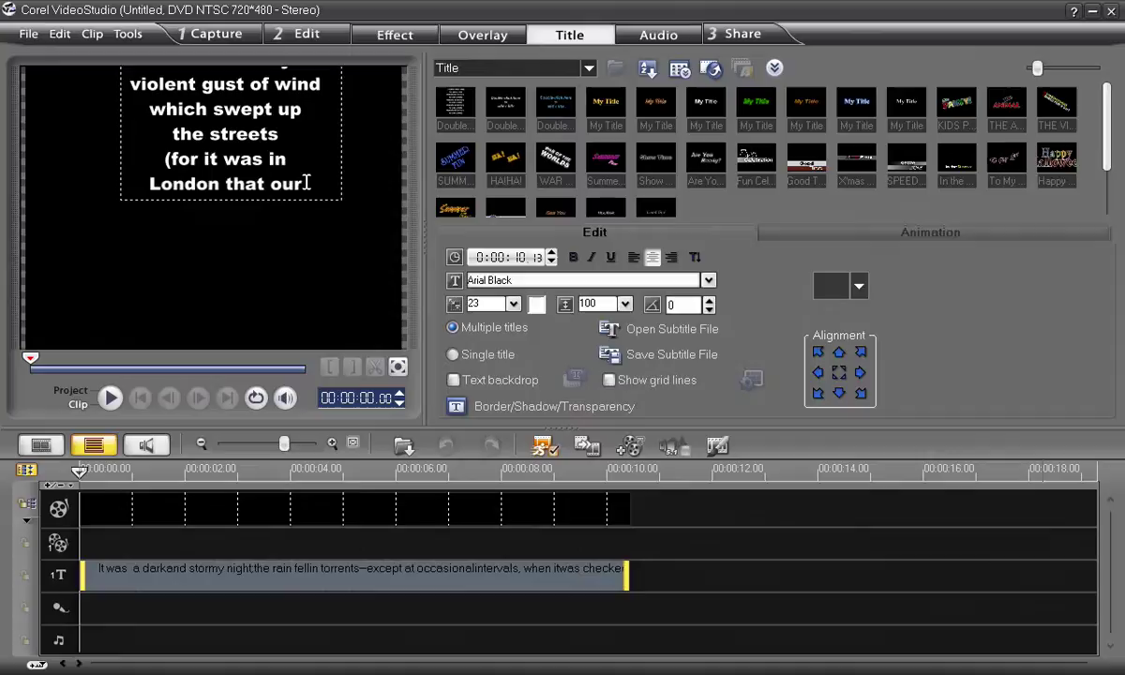
click(106, 136)
click(96, 143)
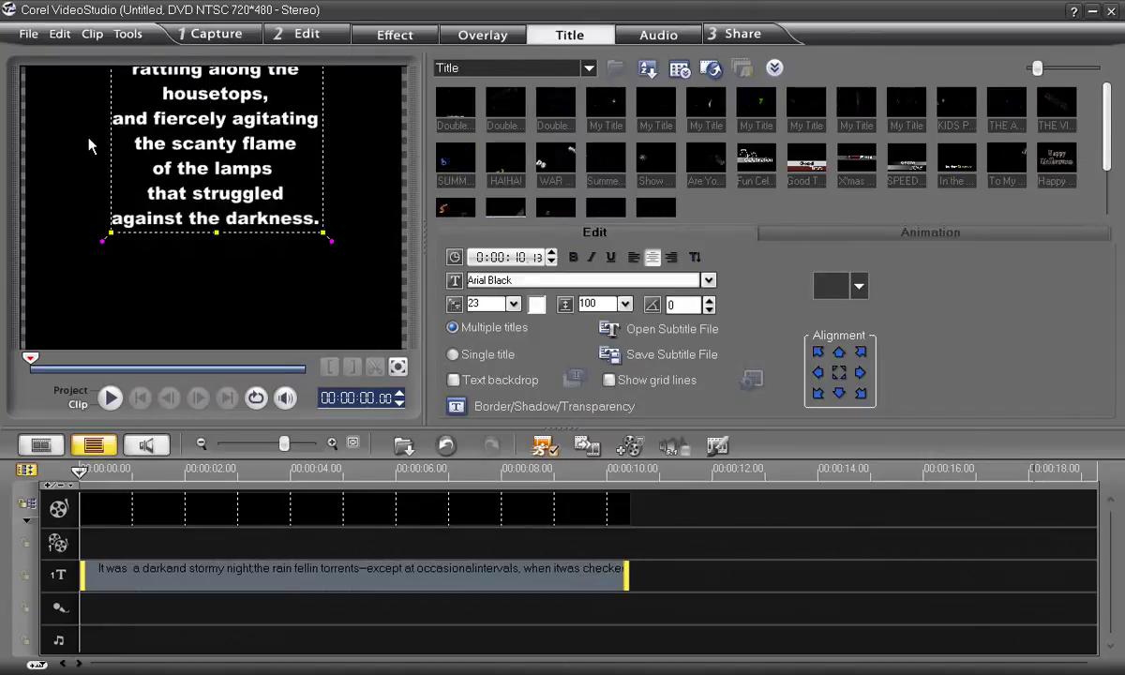
drag(221, 106, 215, 270)
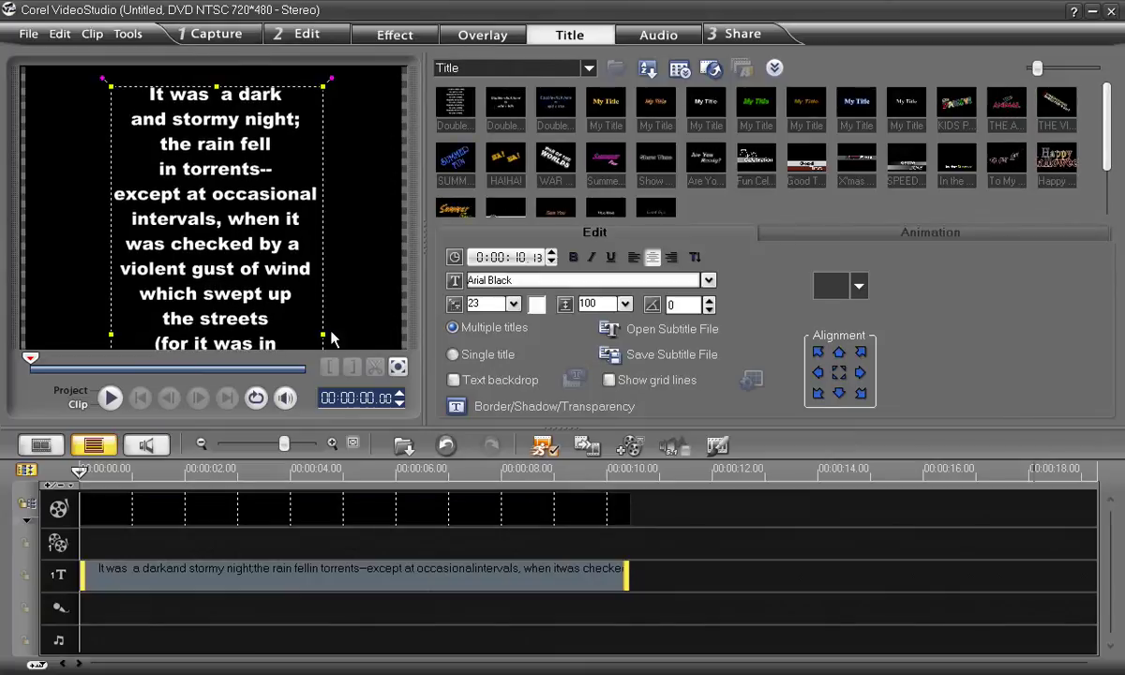
click(109, 398)
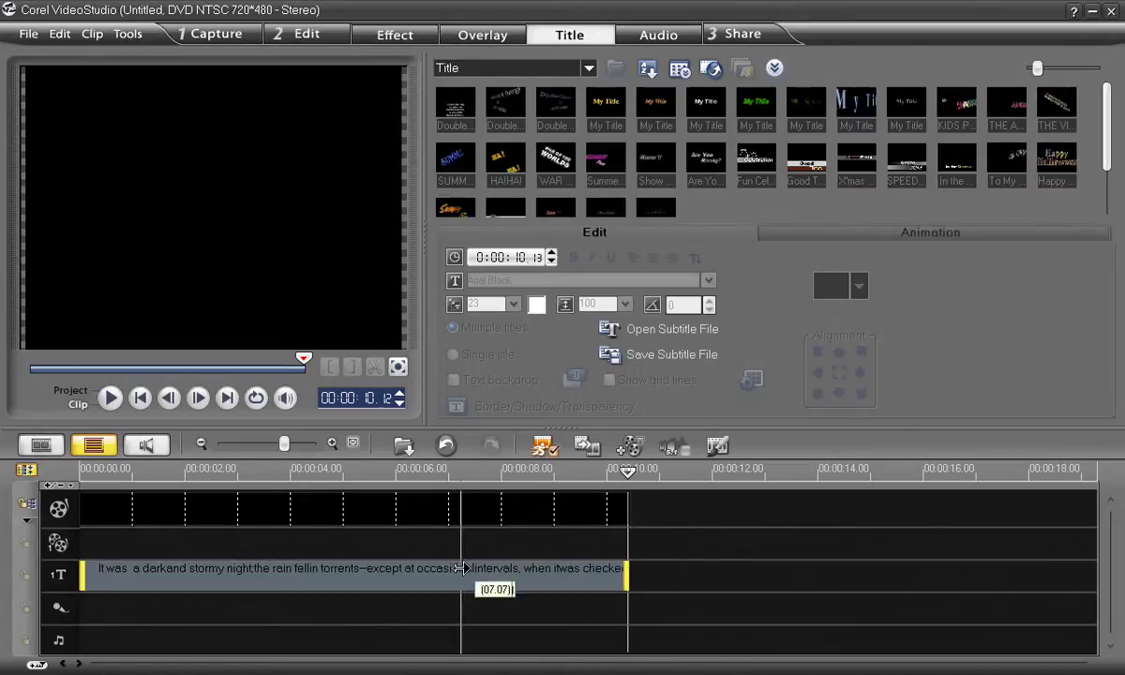
Extend the story title clip to the 10-second mark so it matches the black clip
click(110, 397)
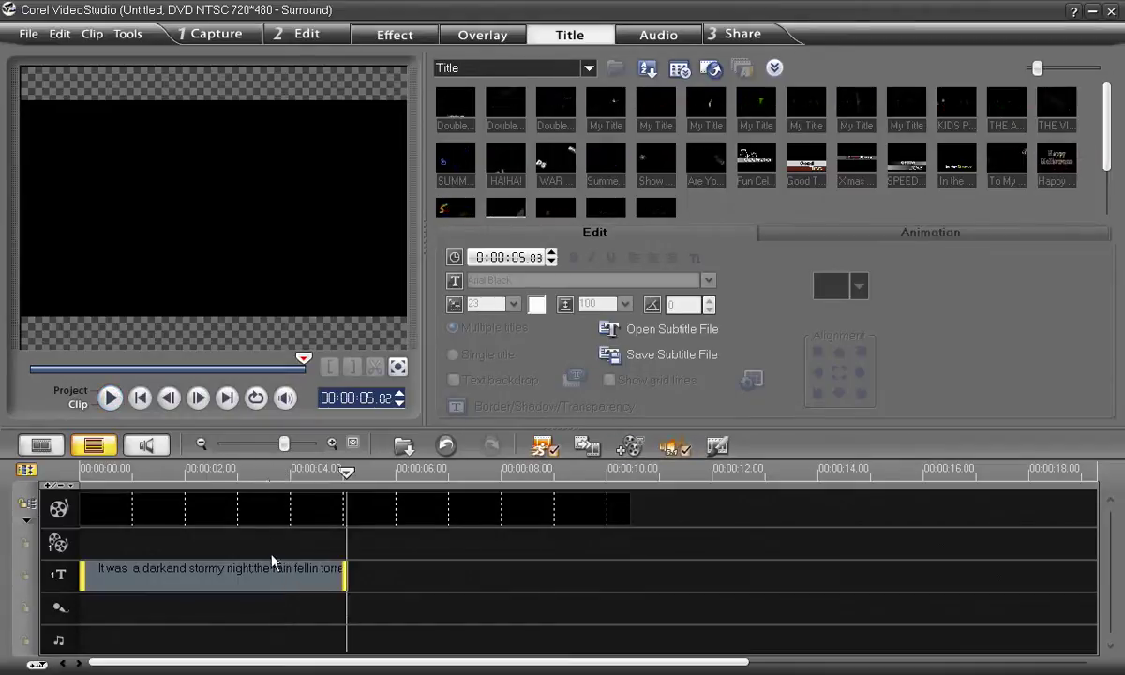
drag(347, 576, 628, 567)
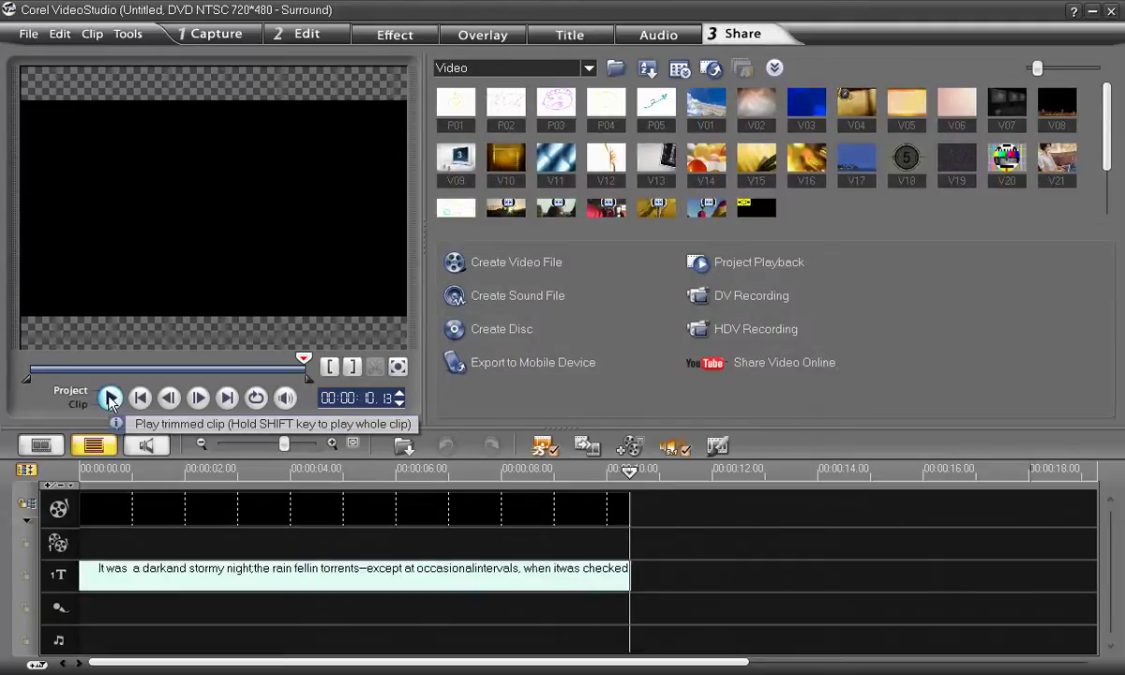
click(21, 35)
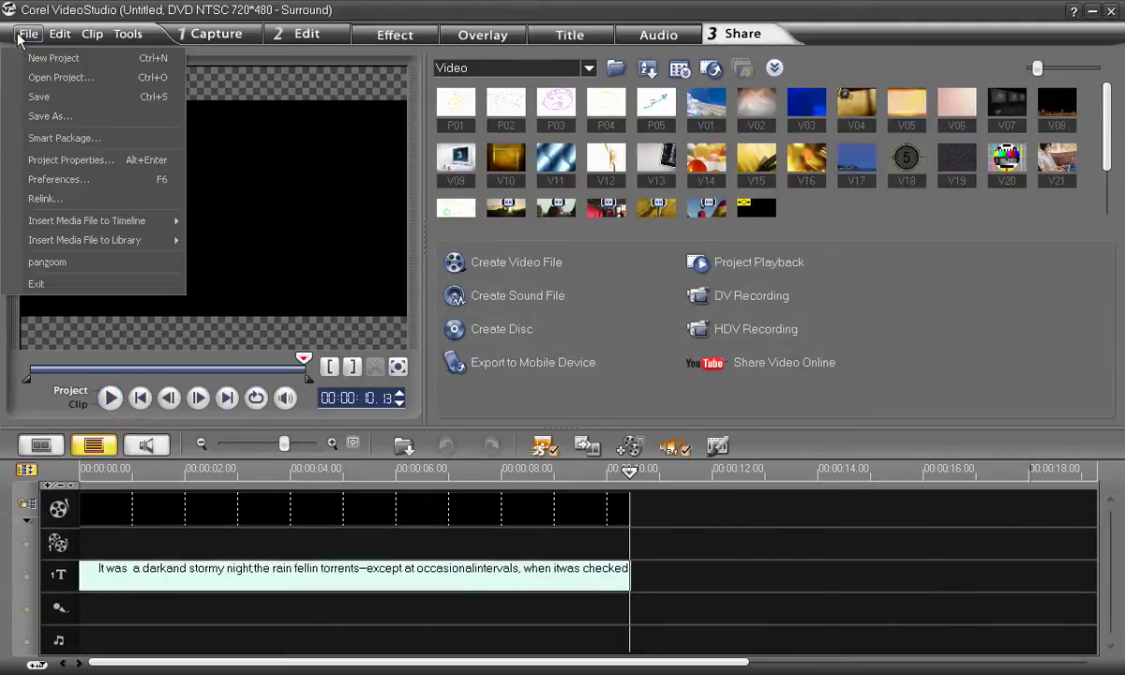
Set the project's edit file format to Microsoft AVI files (NTSC 320×240, 30 fps)
click(58, 164)
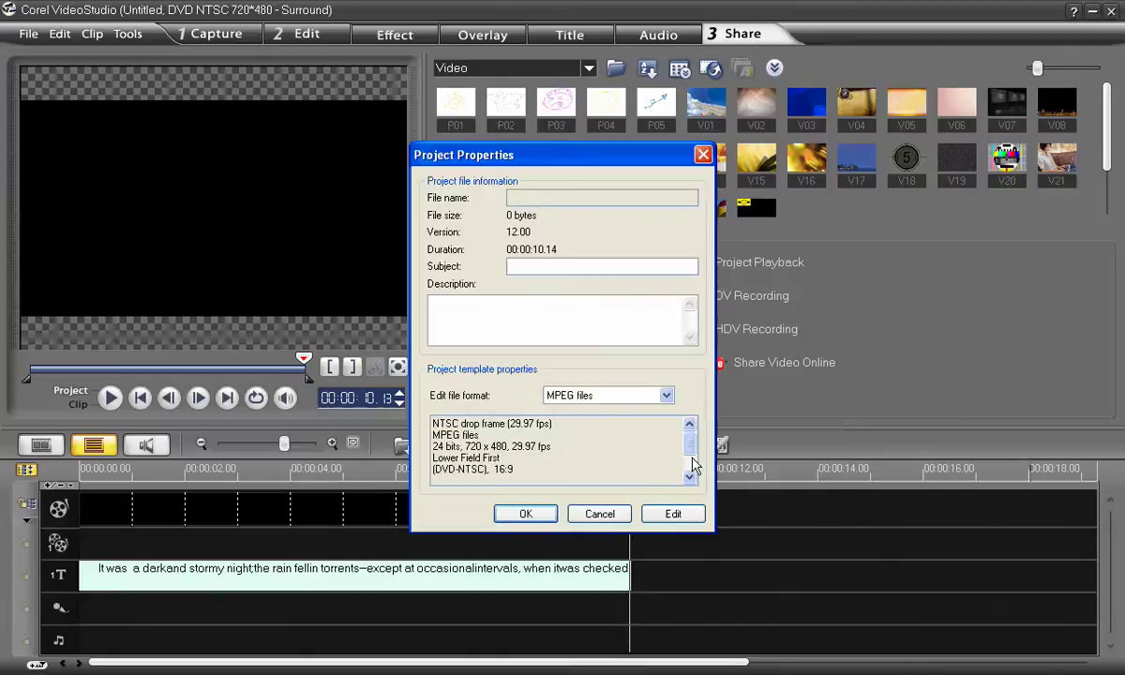
click(611, 398)
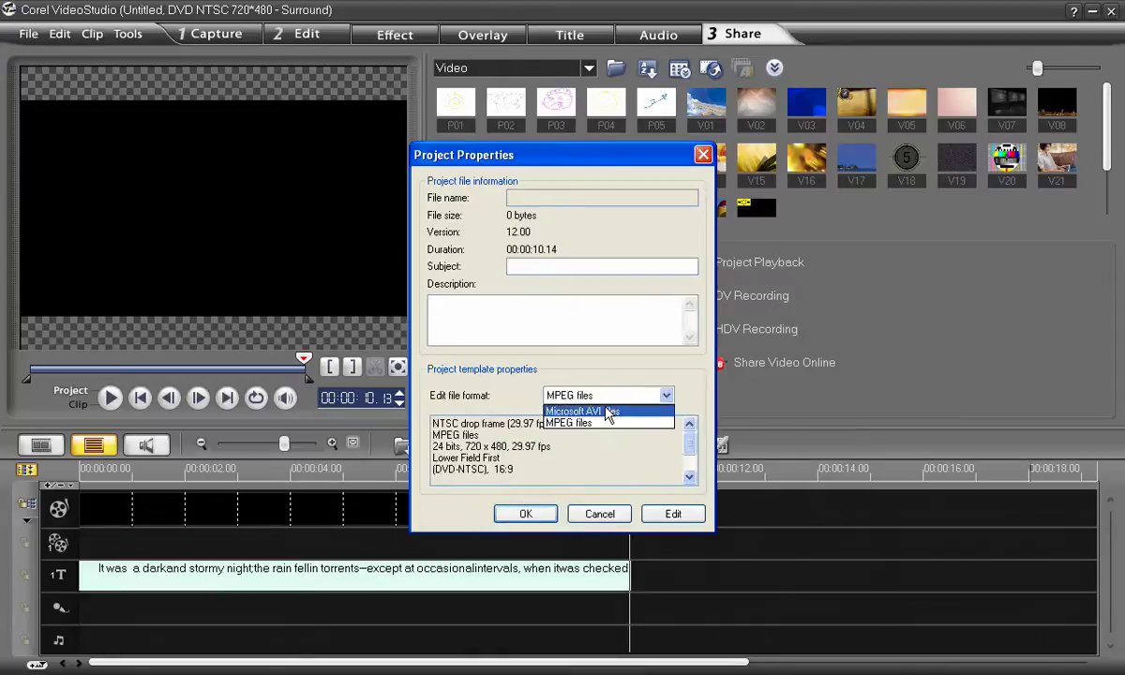
click(609, 411)
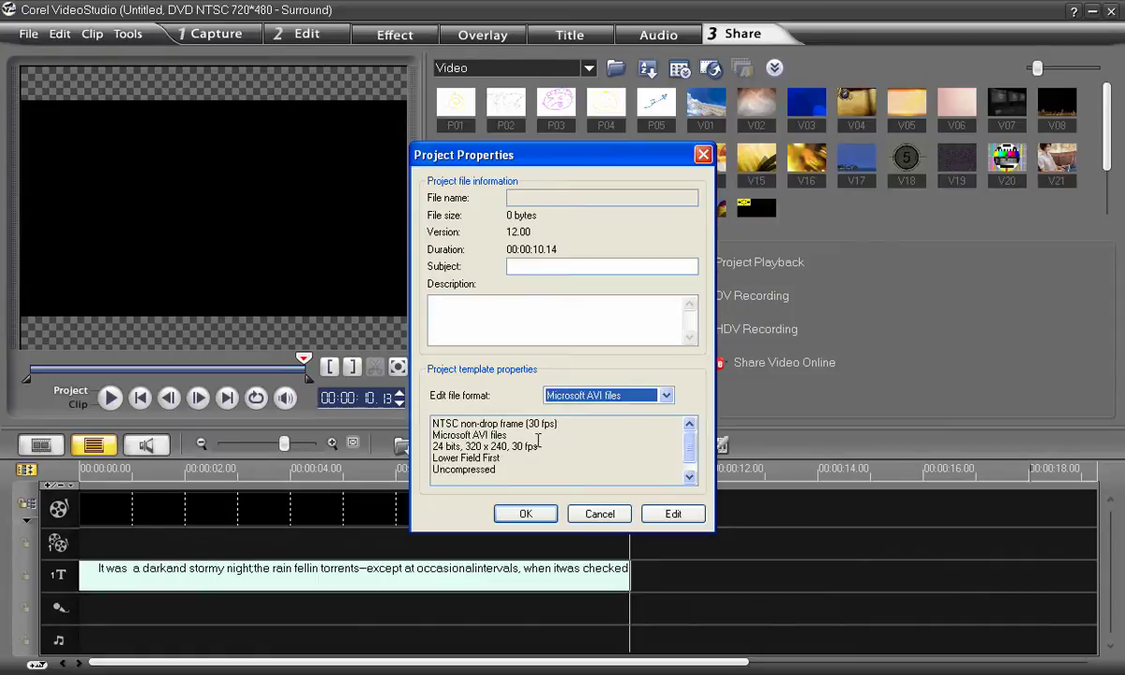
click(524, 513)
click(525, 376)
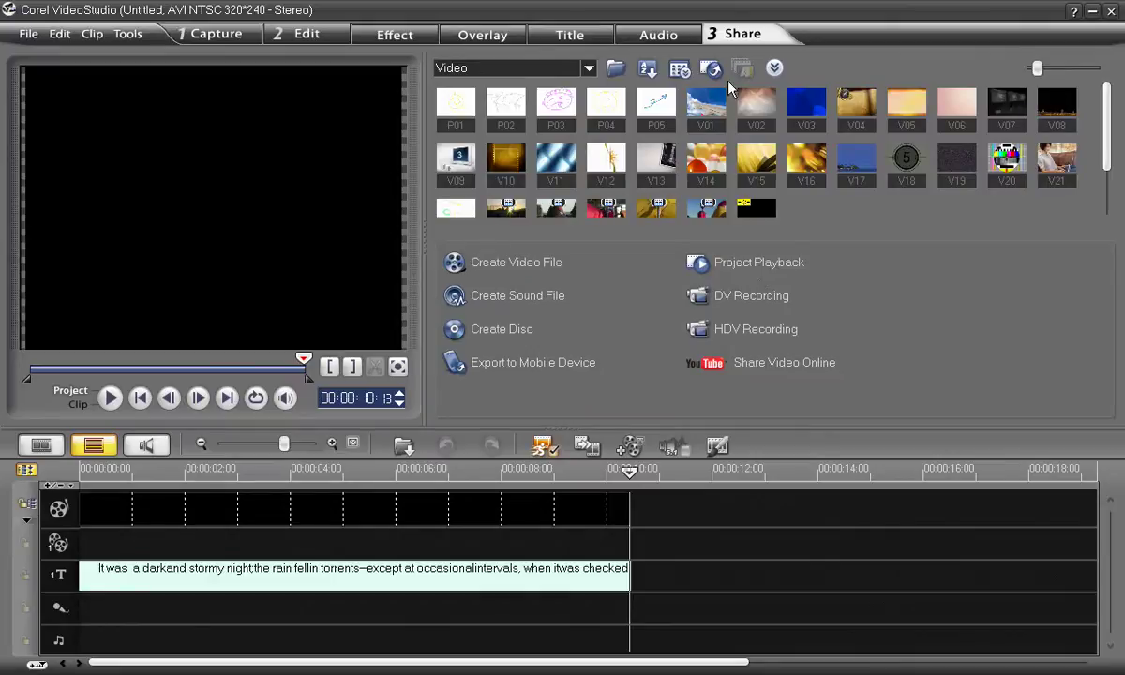
Render the project with a custom template to a 'scrolling' AVI file on the Desktop
click(517, 264)
click(541, 549)
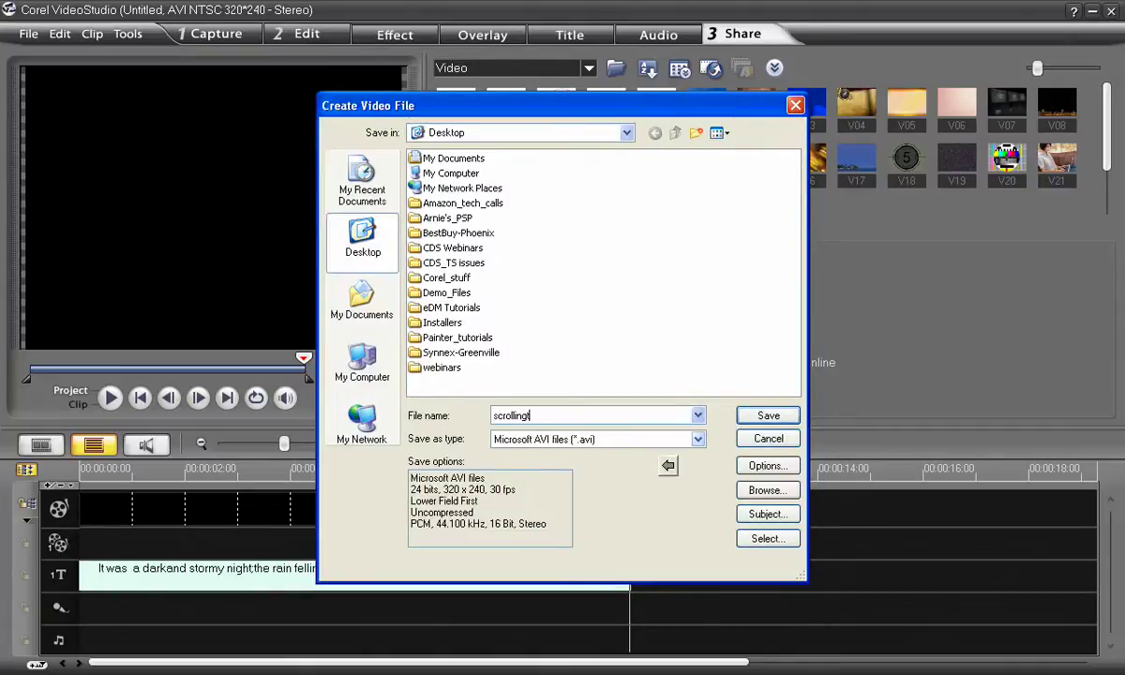
key(Return)
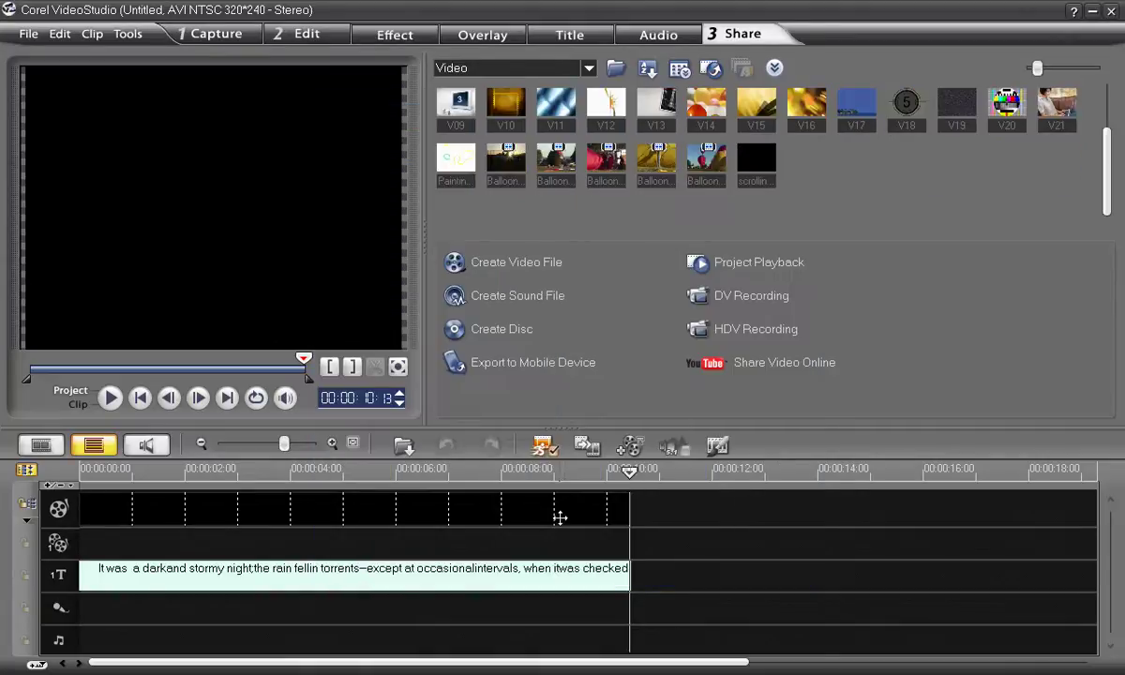
Delete the title clip from the timeline and import scrollingtext.avi from the Desktop into the video library
click(564, 573)
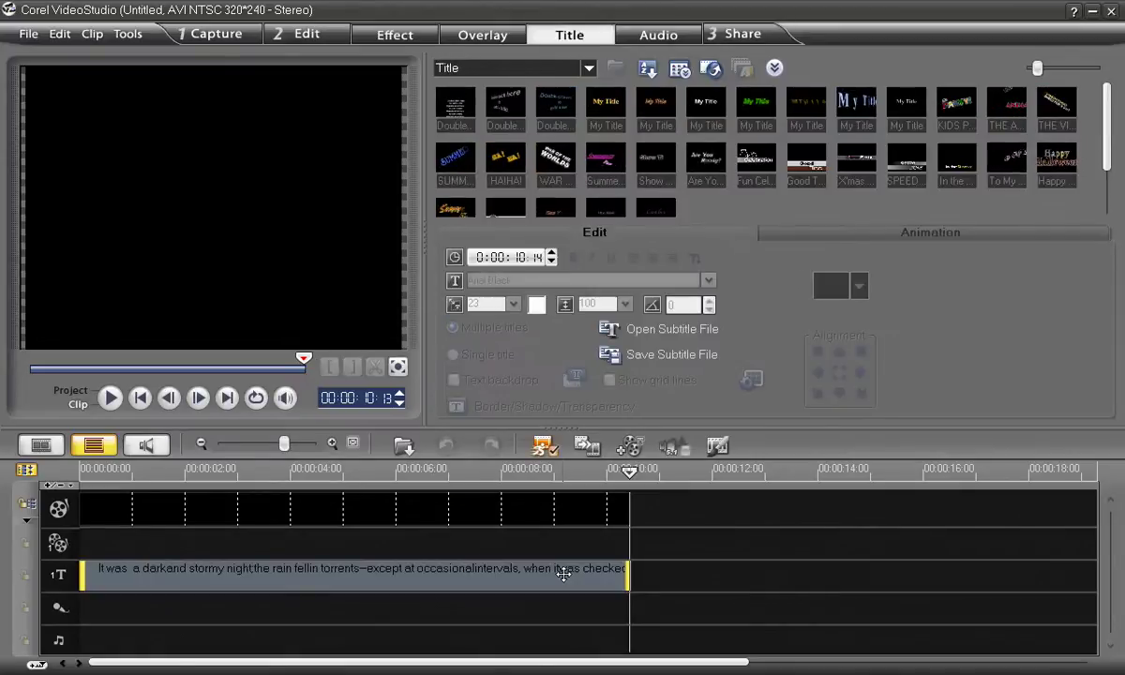
key(Delete)
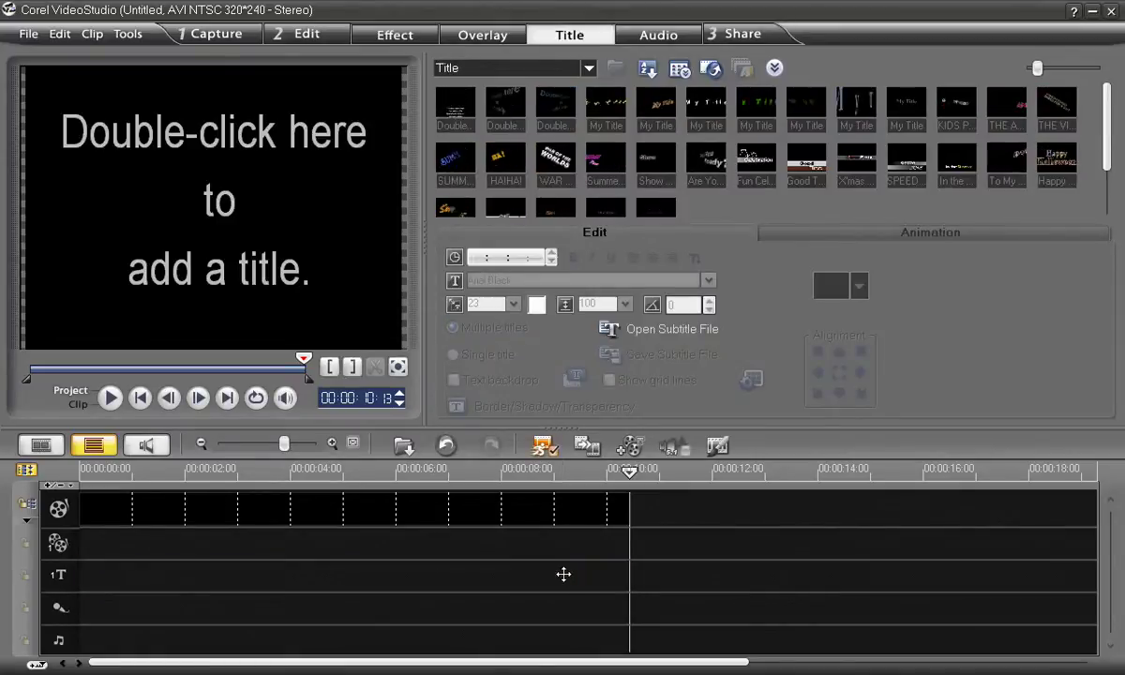
click(587, 67)
click(506, 103)
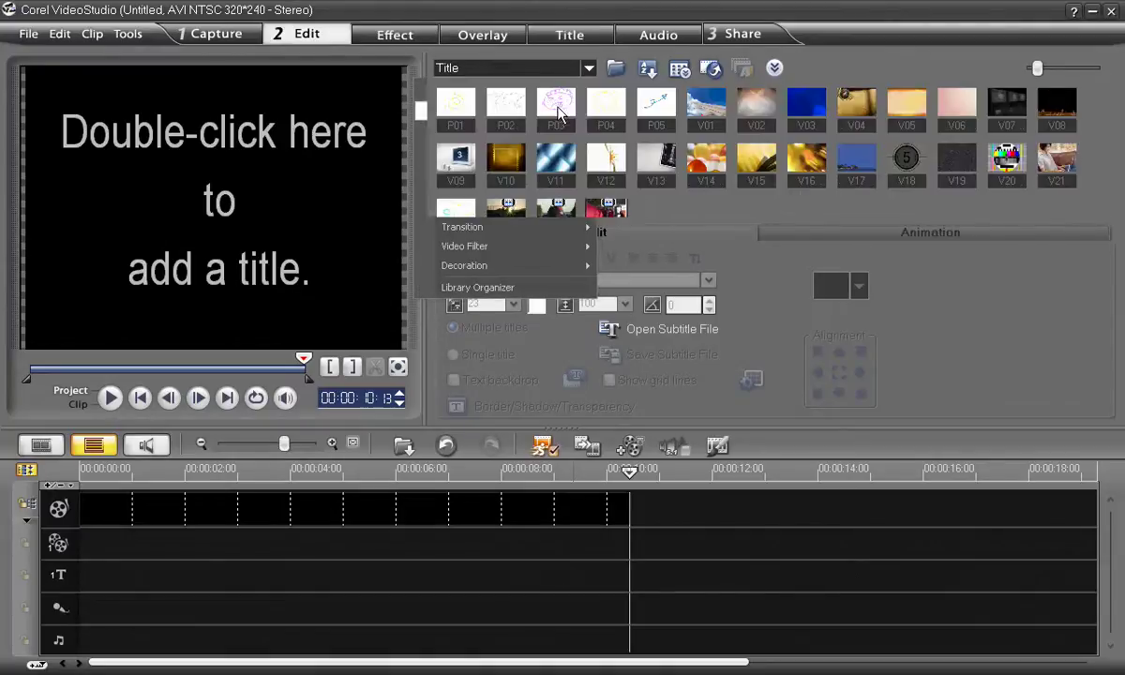
click(616, 70)
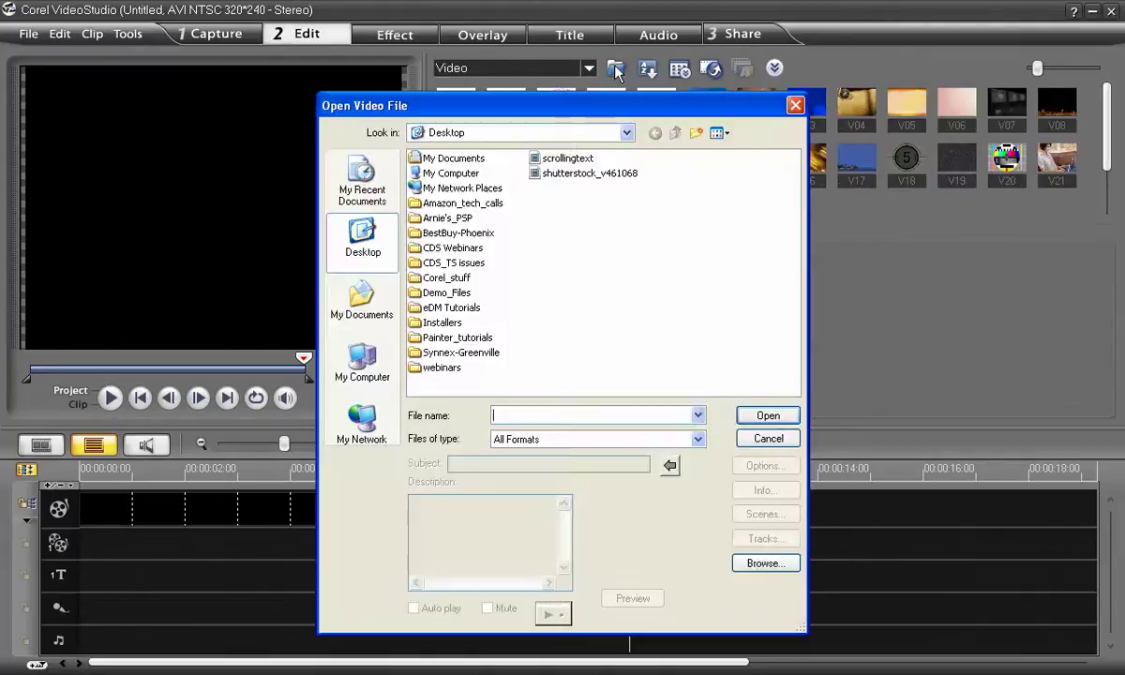
click(565, 159)
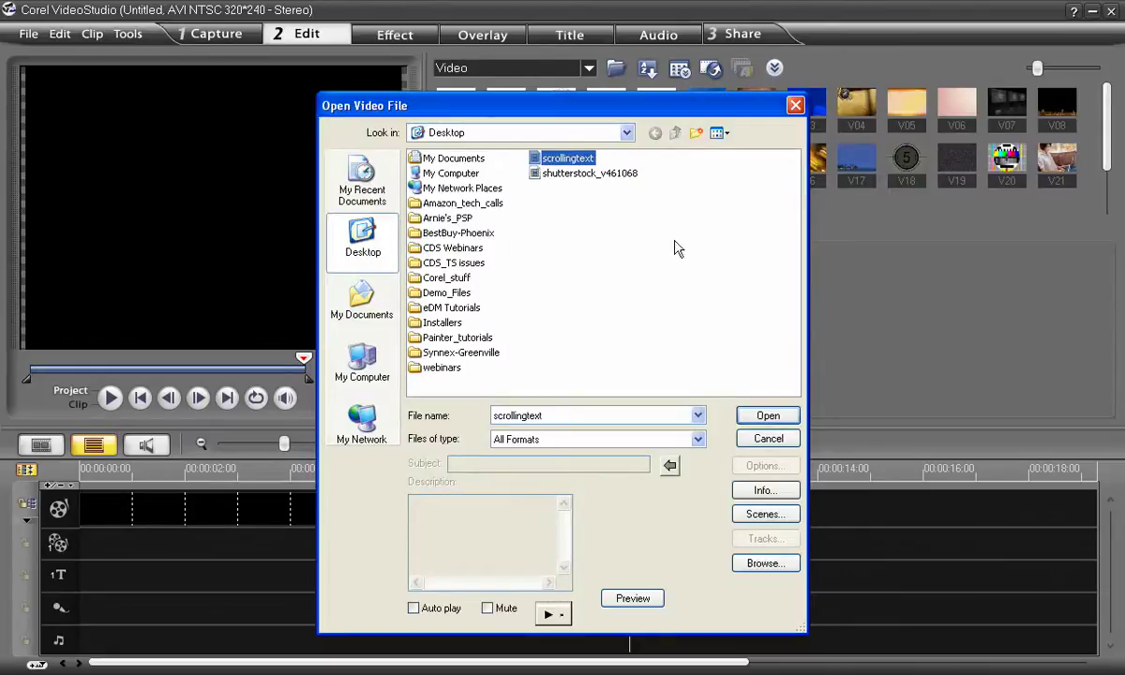
click(768, 415)
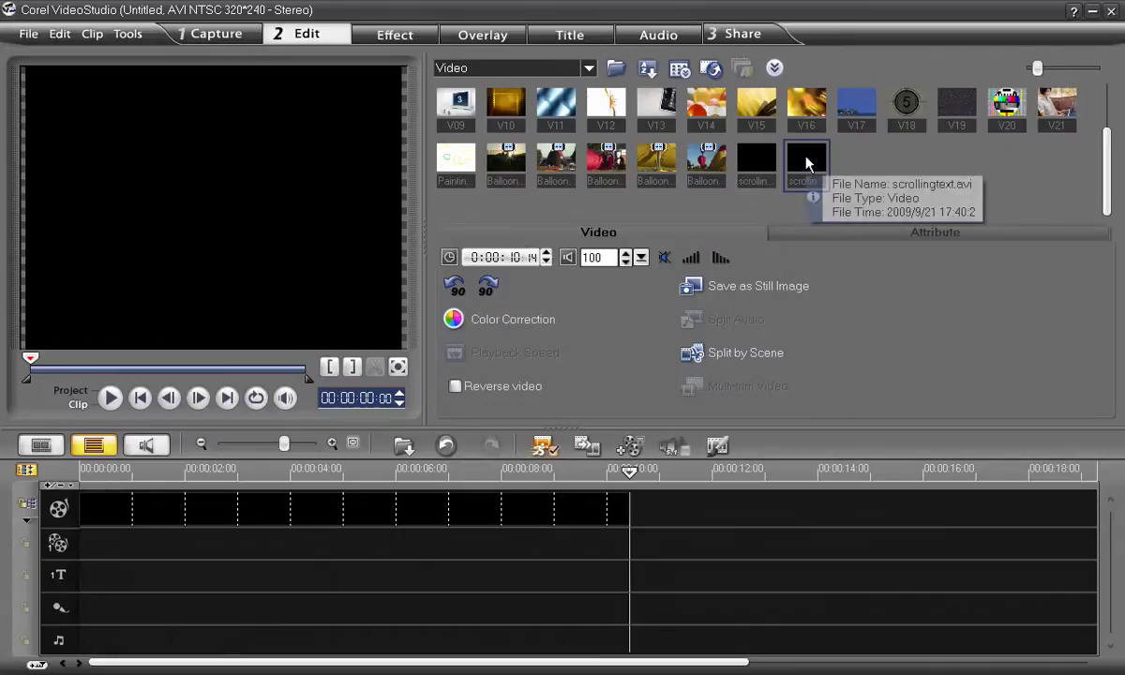
Place scrollingtext.avi on the overlay track and play it to check the scroll
drag(806, 164, 90, 541)
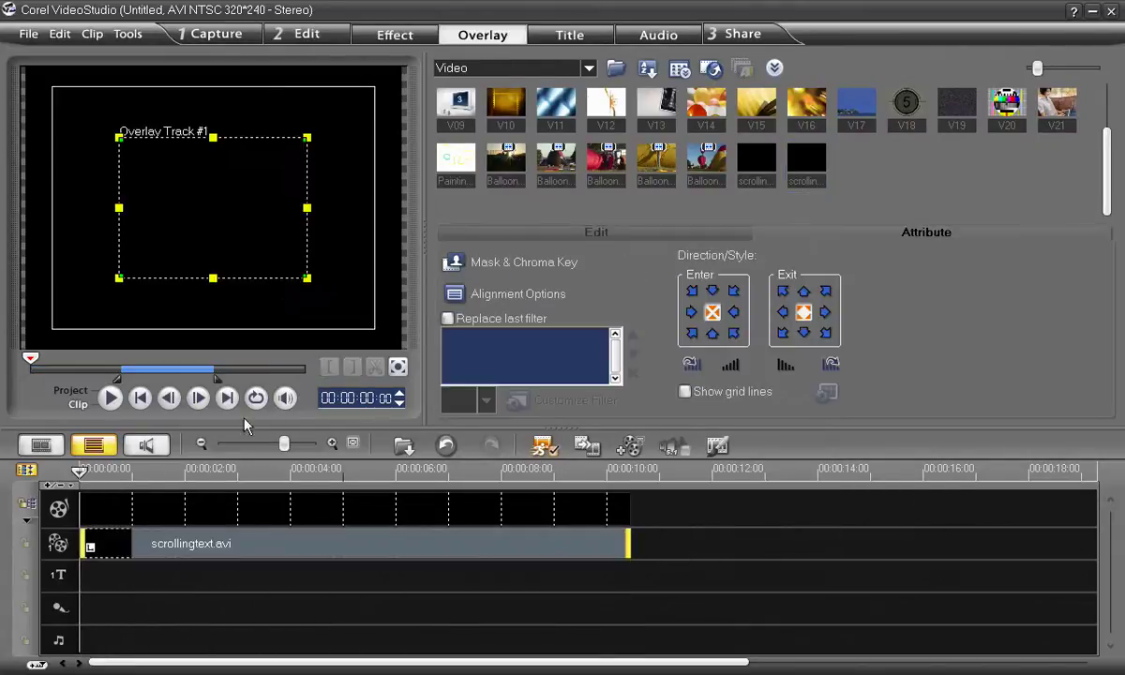
click(111, 397)
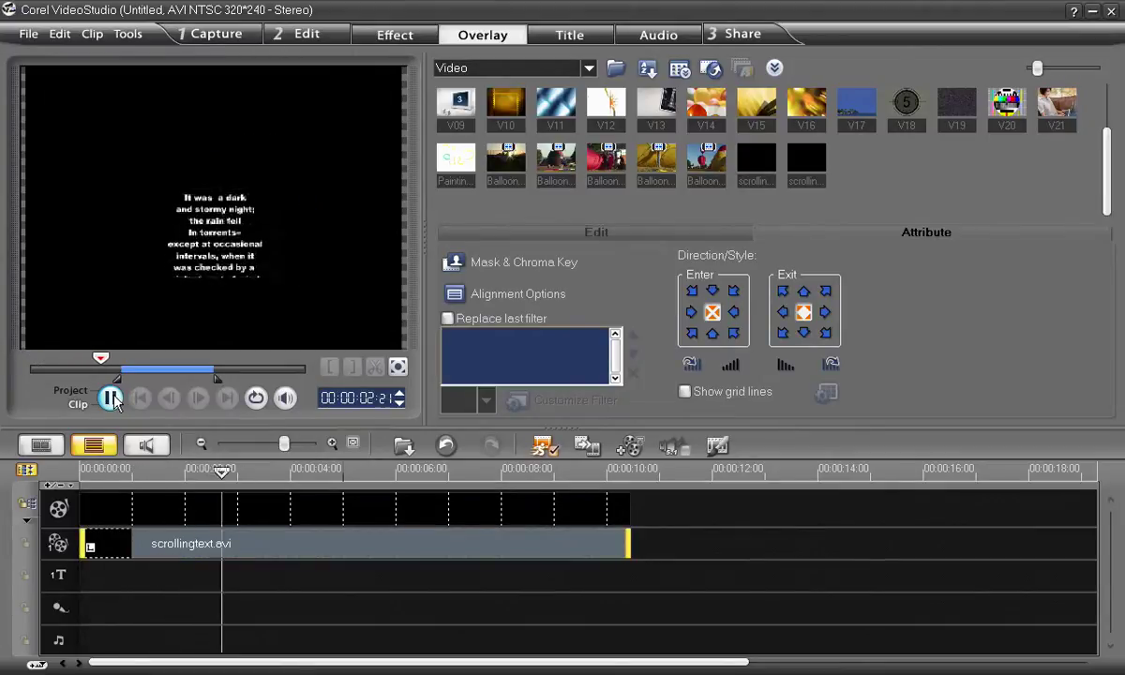
click(111, 397)
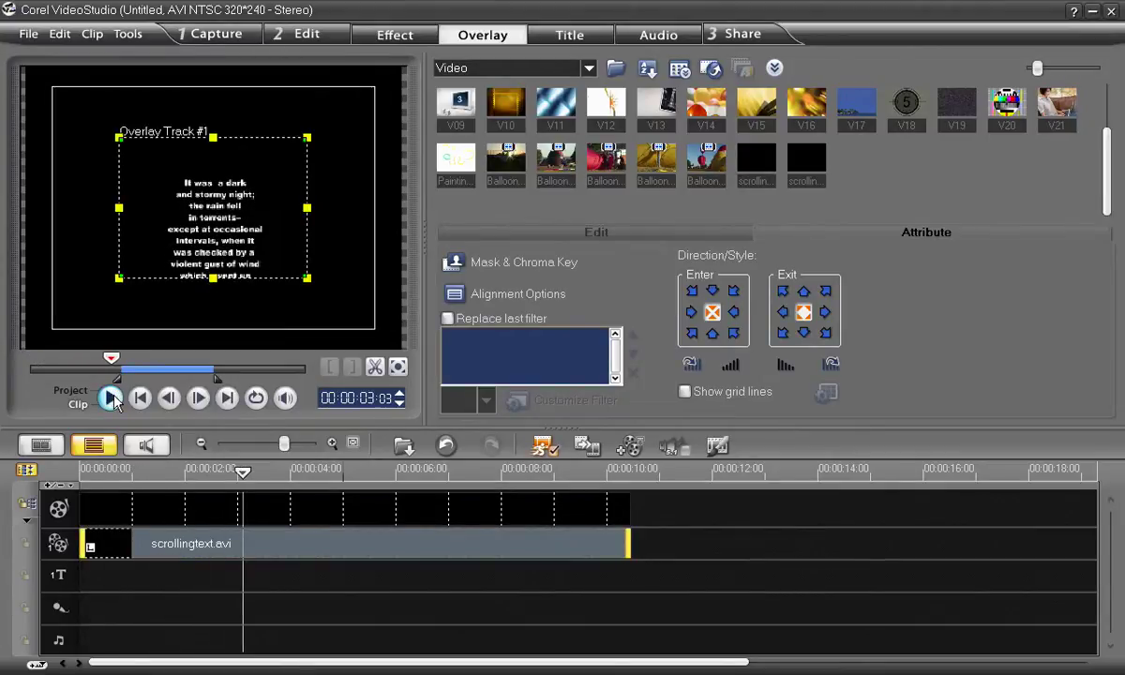
Fit the overlay clip to the screen and replay the enlarged scroll
right_click(198, 199)
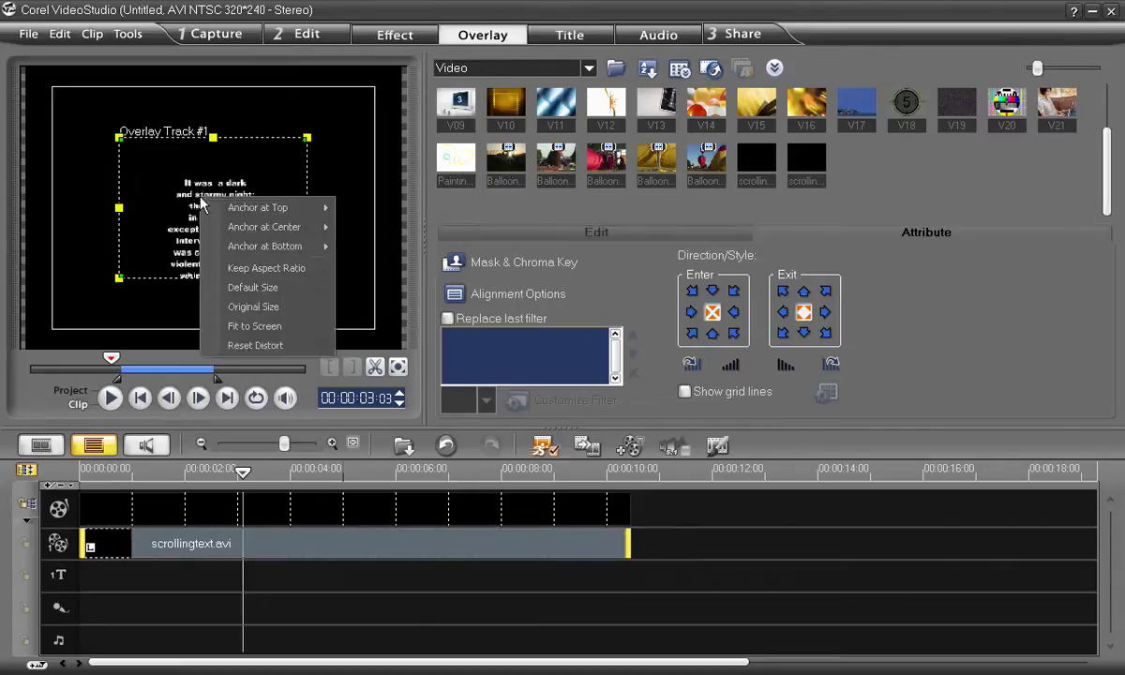
click(245, 325)
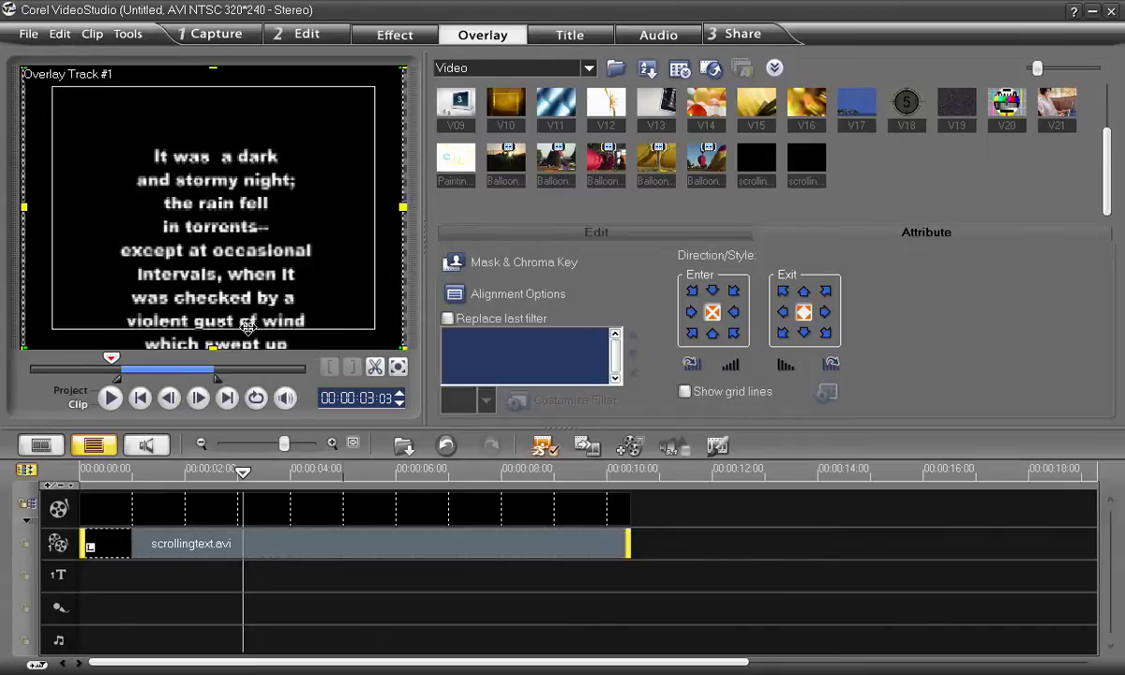
click(109, 398)
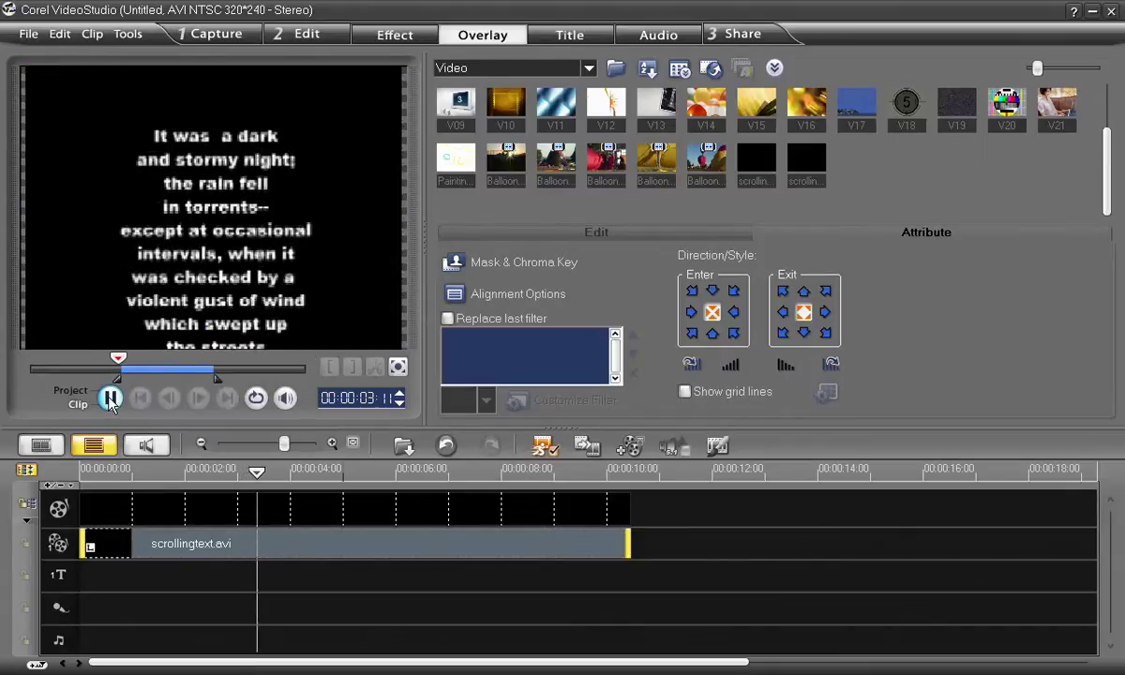
click(110, 398)
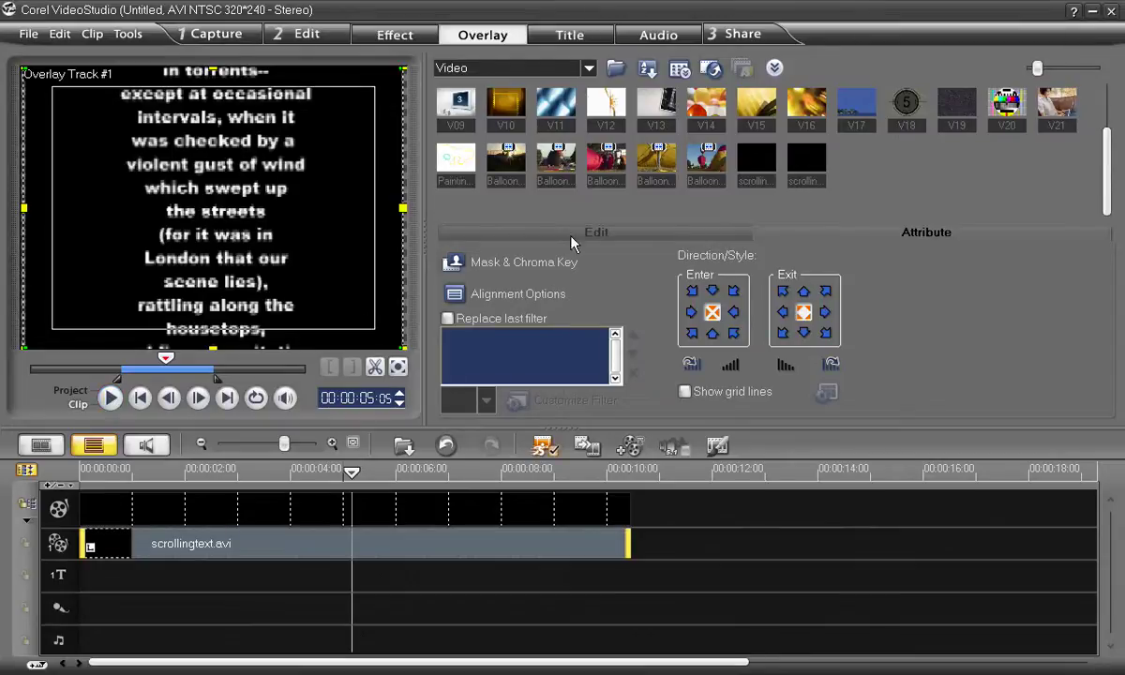
With grid lines shown, lower the overlay's top edge about a third and pull both top corners inward
click(685, 392)
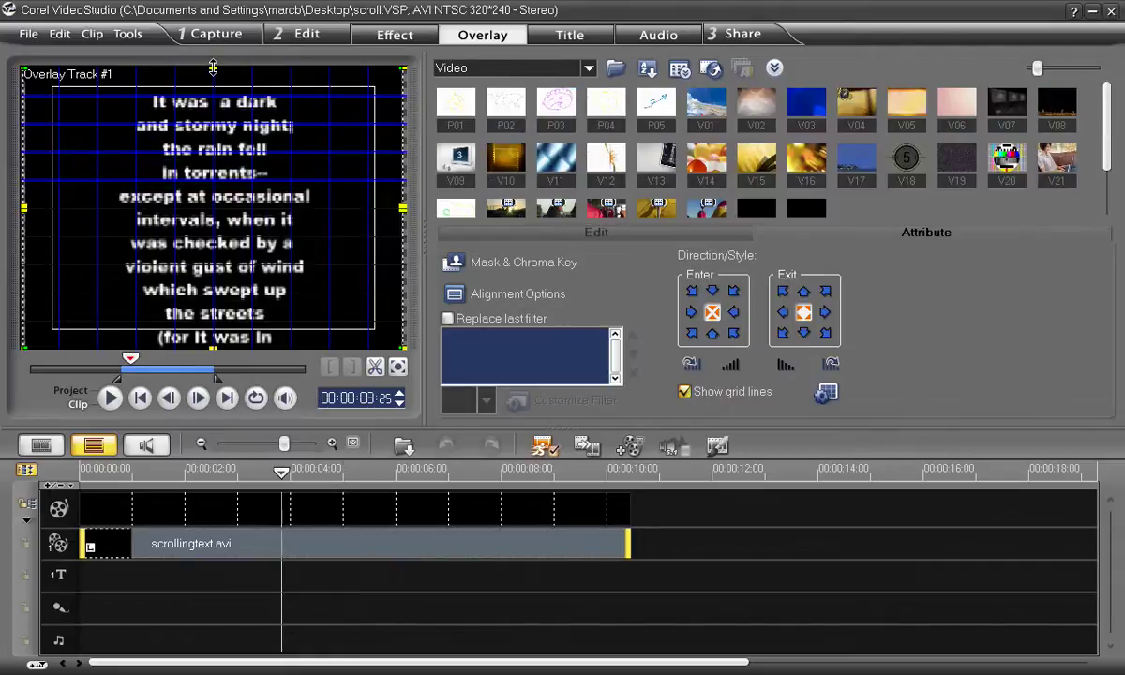
drag(212, 68, 214, 153)
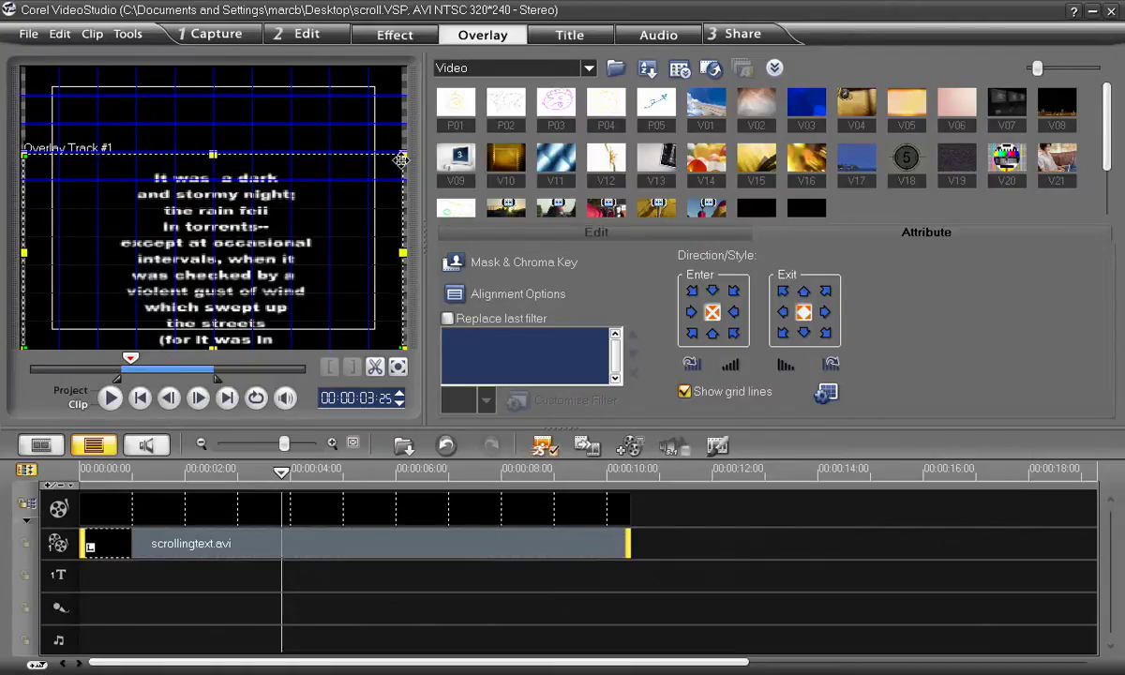
drag(402, 157, 290, 155)
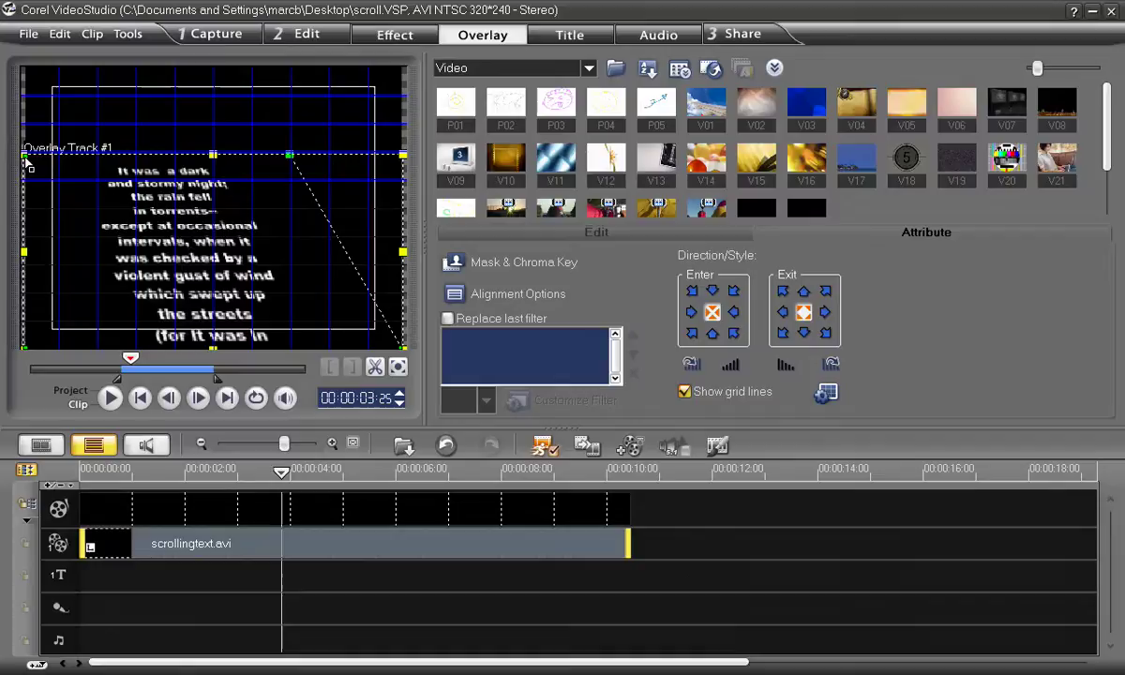
drag(27, 161, 141, 164)
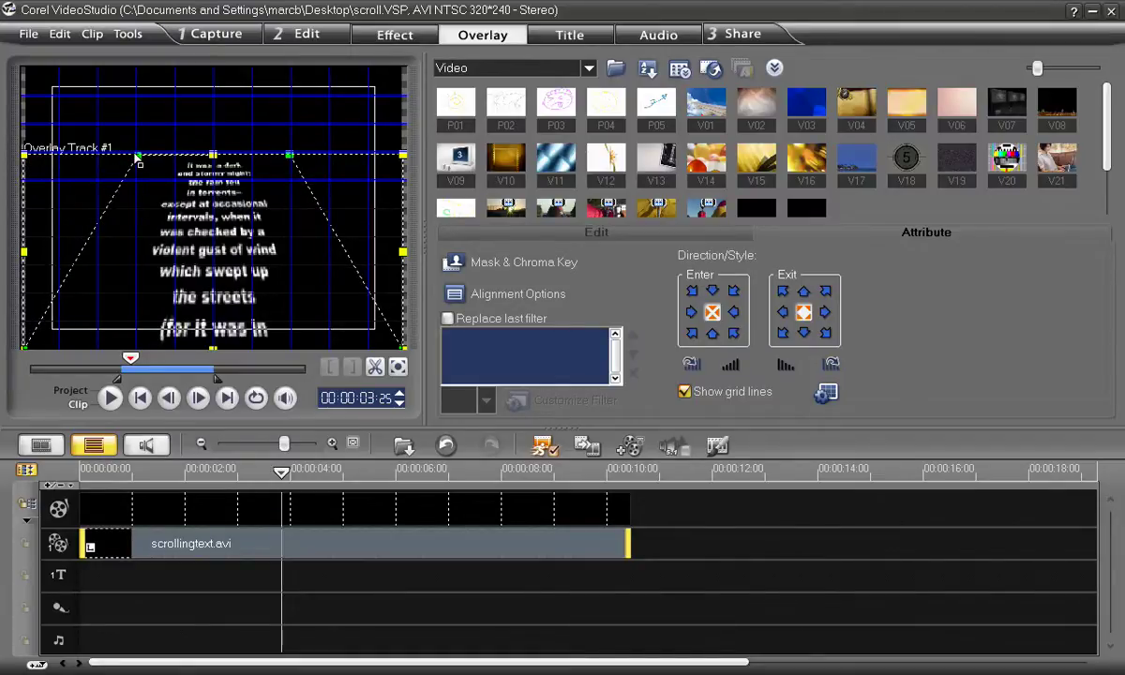
click(142, 399)
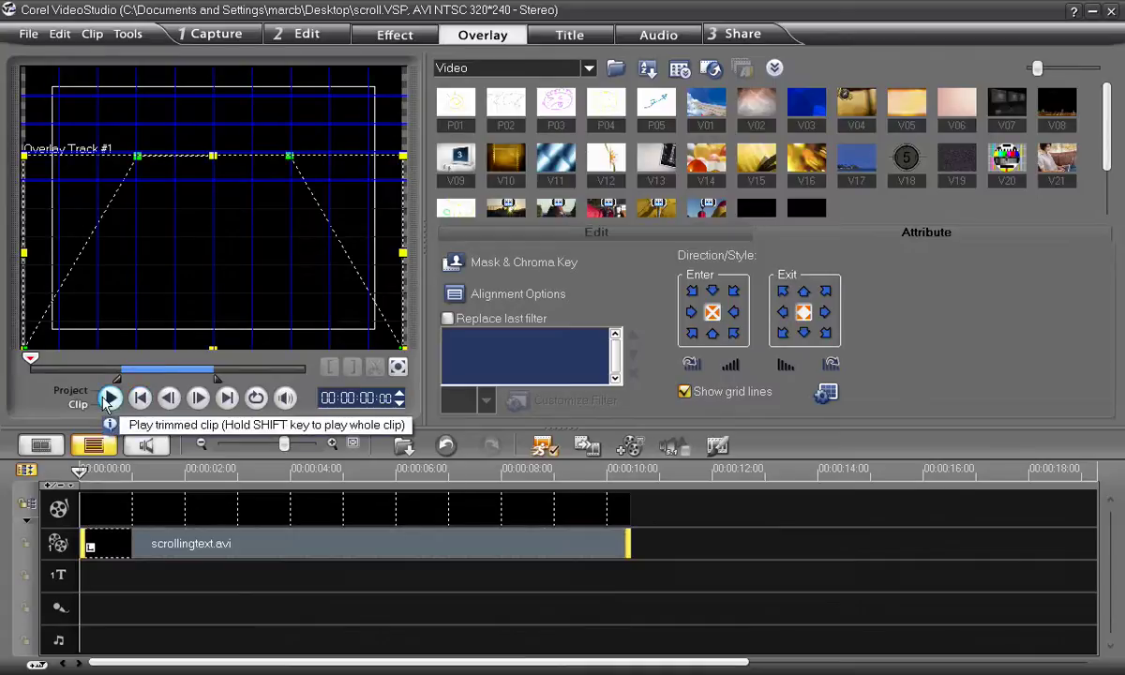
click(109, 397)
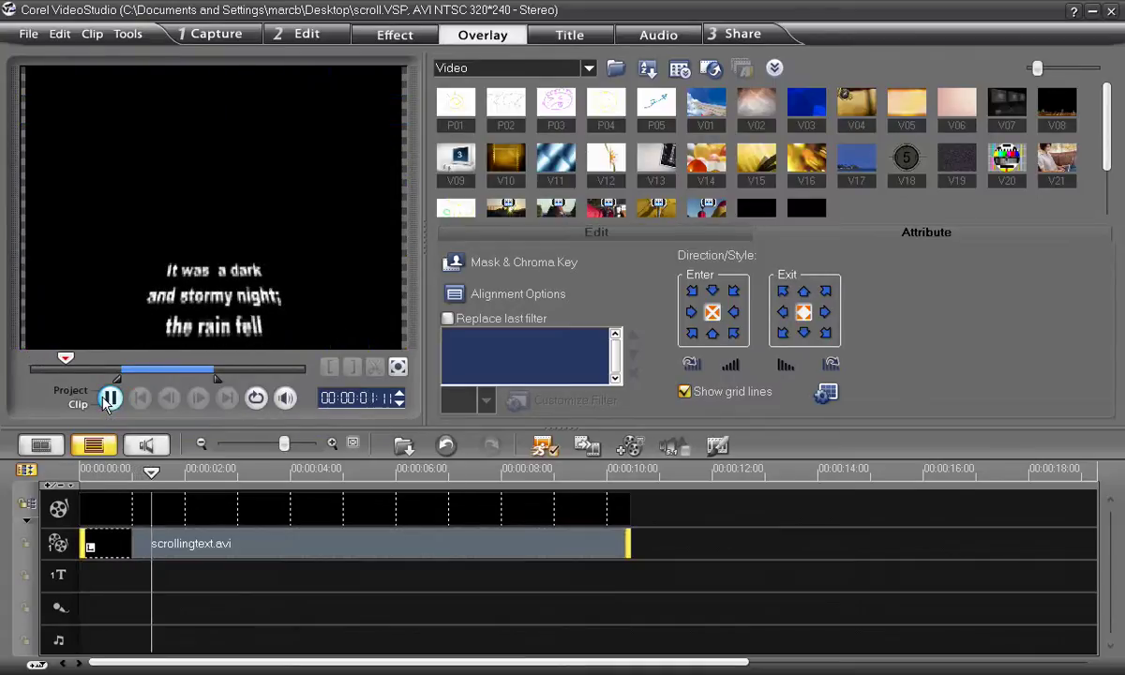